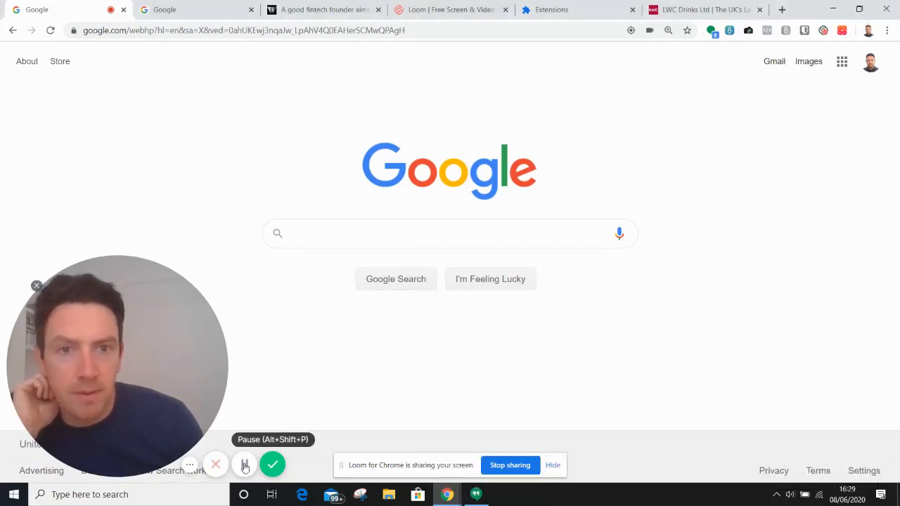
pyautogui.click(245, 466)
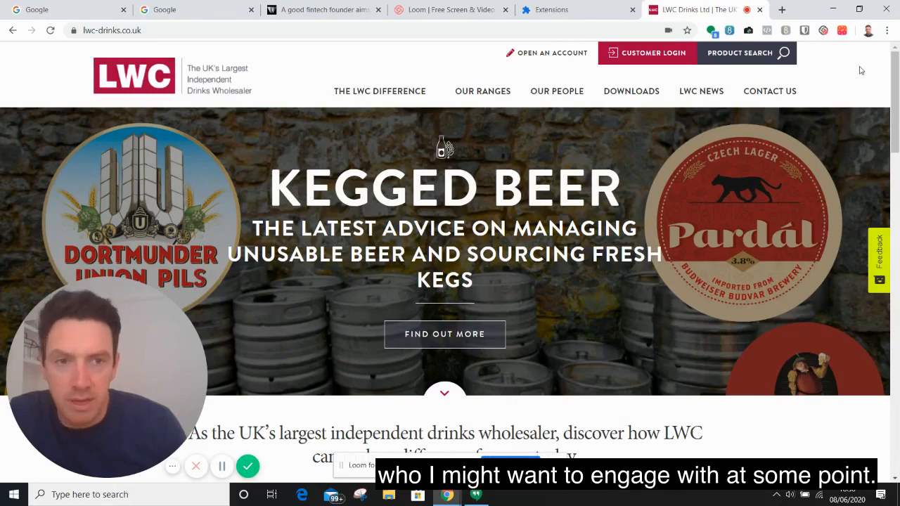
pyautogui.click(887, 31)
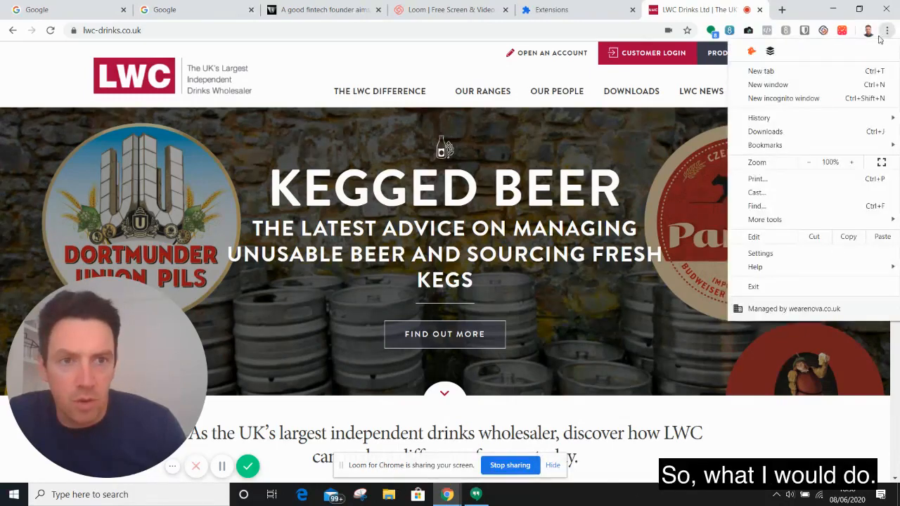
pyautogui.click(461, 58)
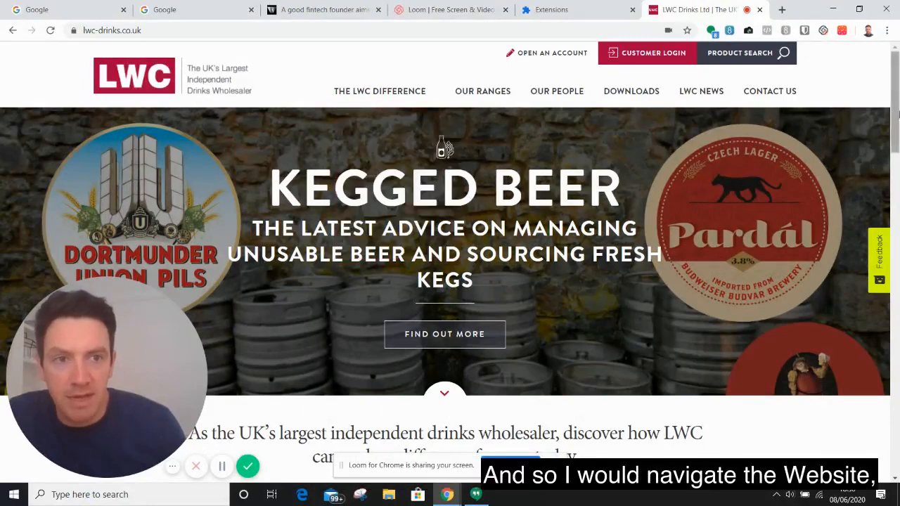
# Step: Look up email addresses for lwc-drinks.co.uk with the Hunter extension and expand the full list of department filters
pyautogui.click(887, 30)
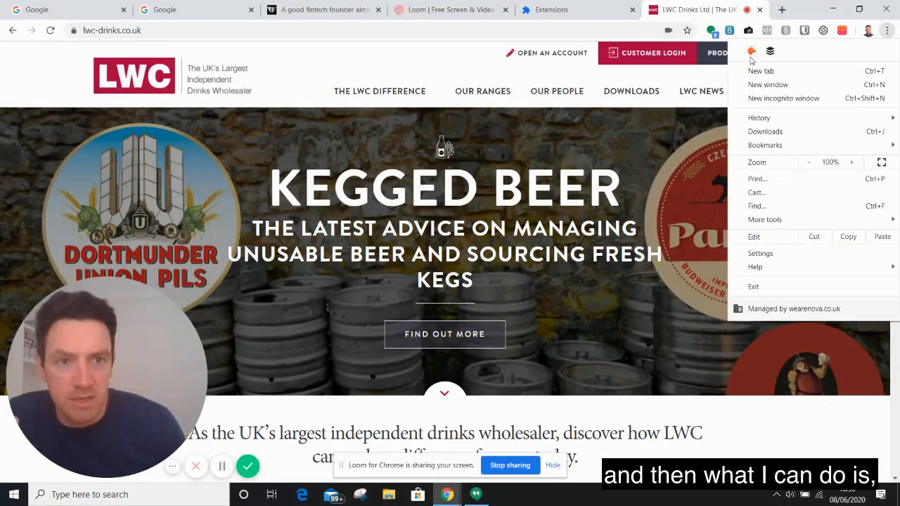
pyautogui.click(751, 52)
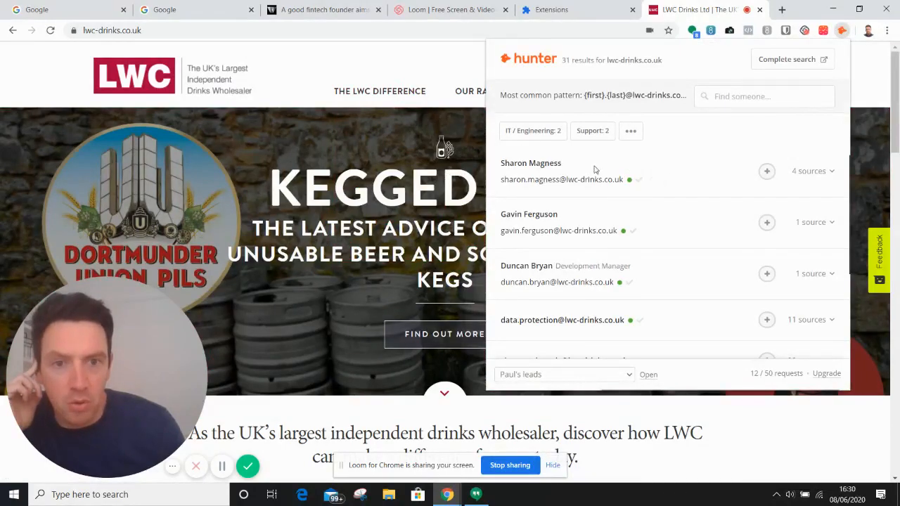
pyautogui.scroll(-1, 590, 184)
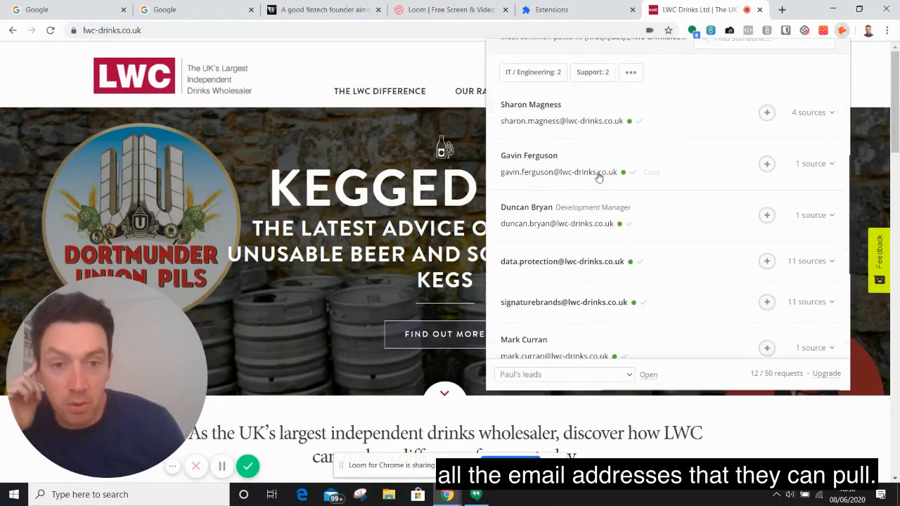
pyautogui.scroll(1, 596, 187)
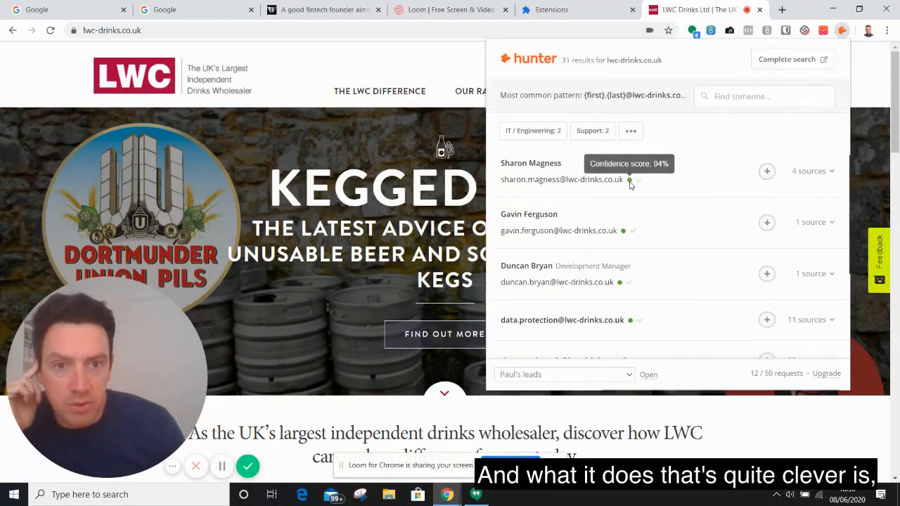
pyautogui.click(629, 131)
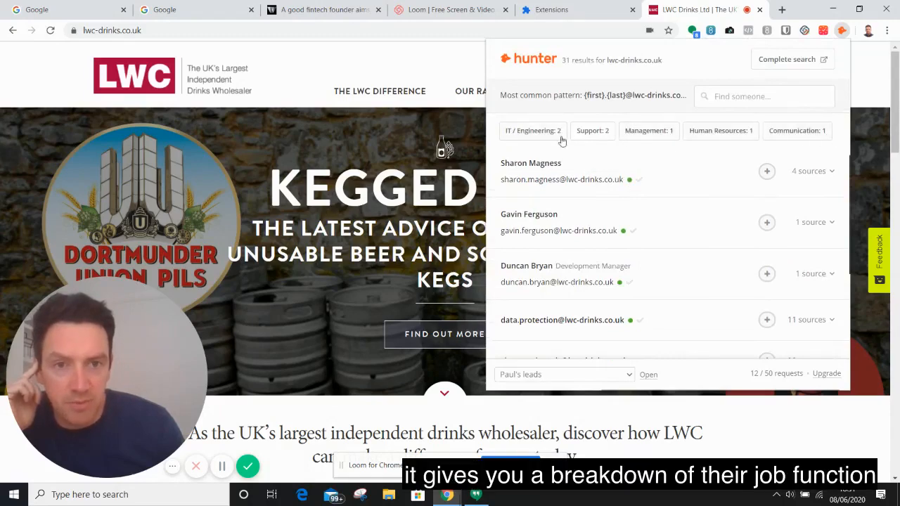
# Step: Examine the confidence score and the list of email contacts in the Hunter results, and close the results
pyautogui.moveTo(630, 184)
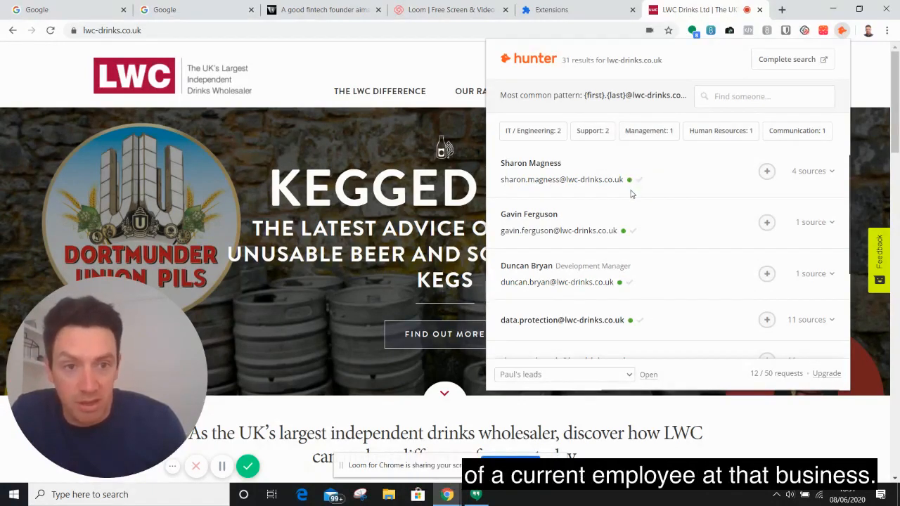
pyautogui.scroll(-2, 629, 194)
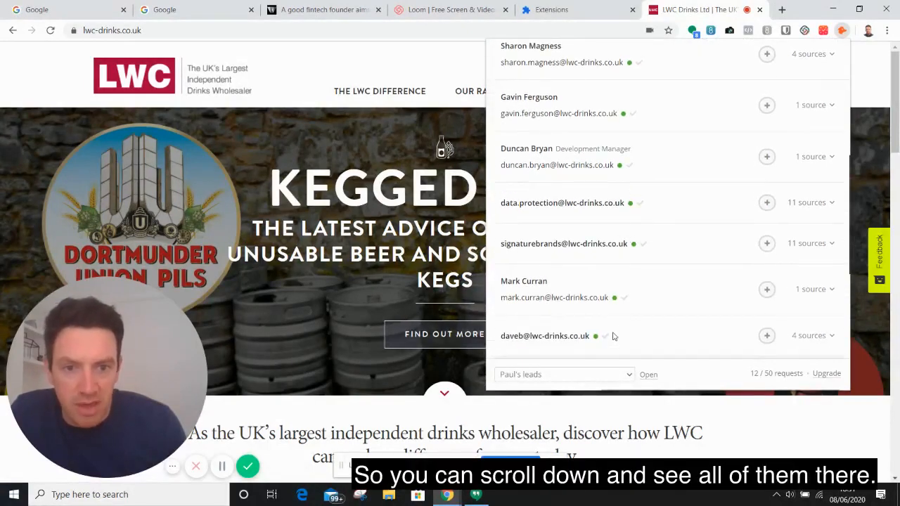
pyautogui.scroll(-2, 612, 334)
pyautogui.scroll(5, 615, 325)
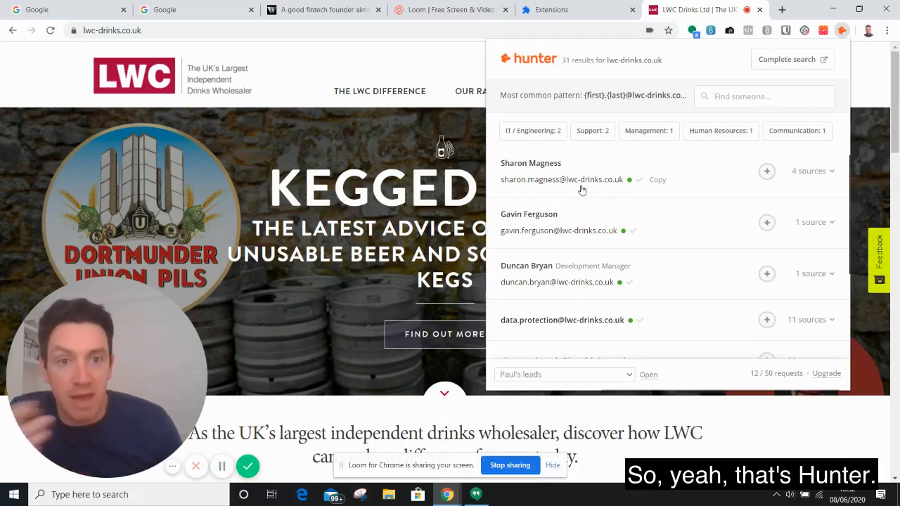
pyautogui.scroll(-2, 688, 244)
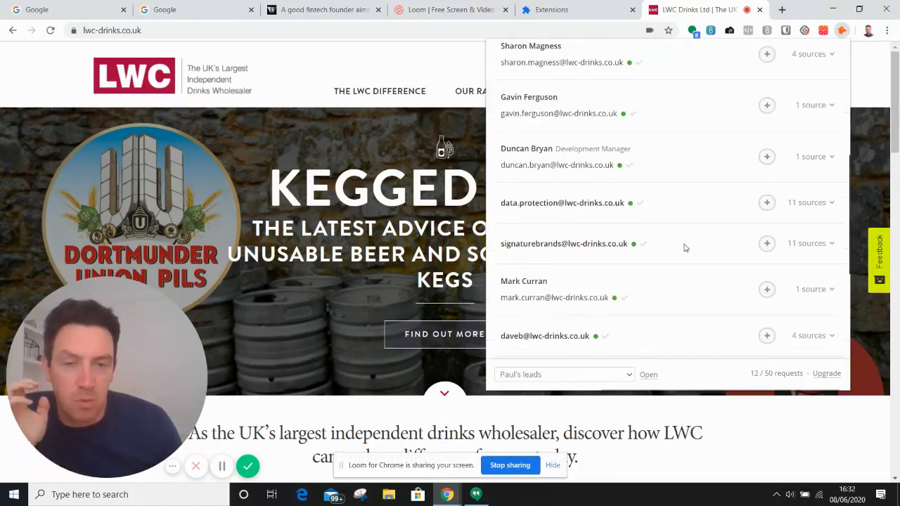
pyautogui.scroll(1, 689, 267)
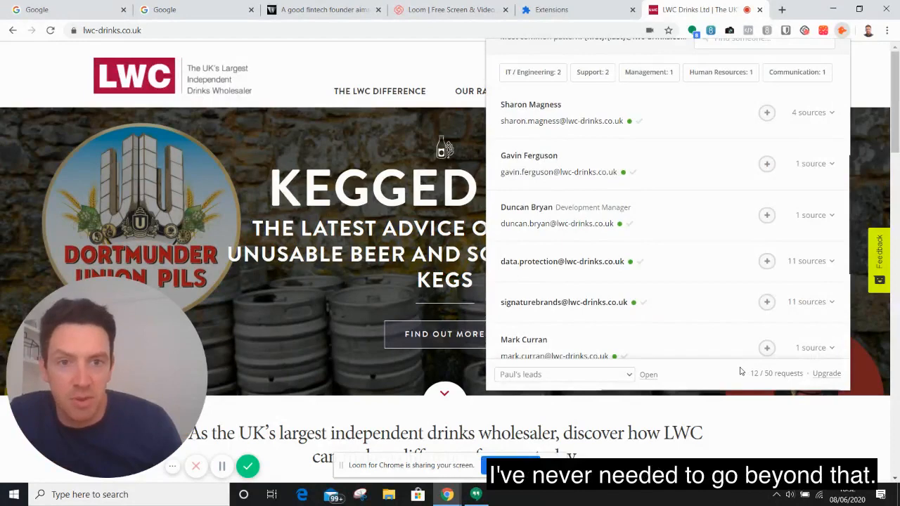
pyautogui.scroll(2, 739, 365)
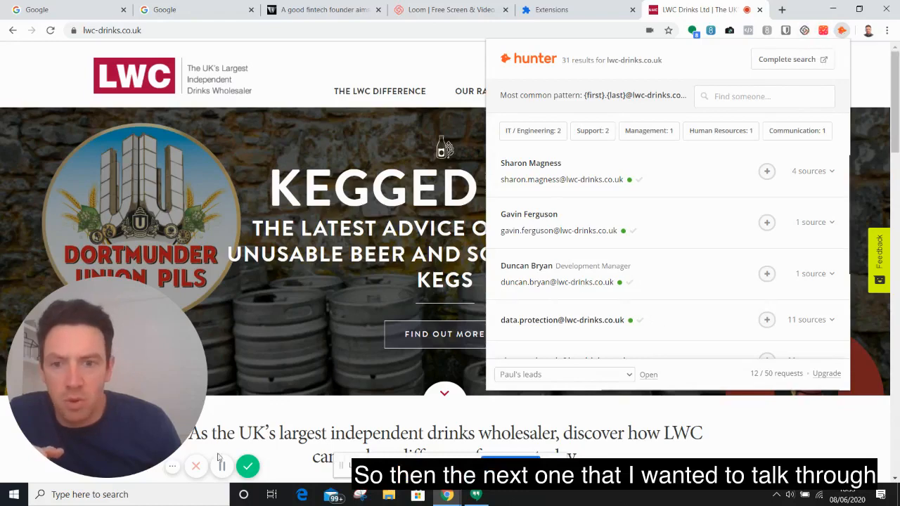
pyautogui.press('Escape')
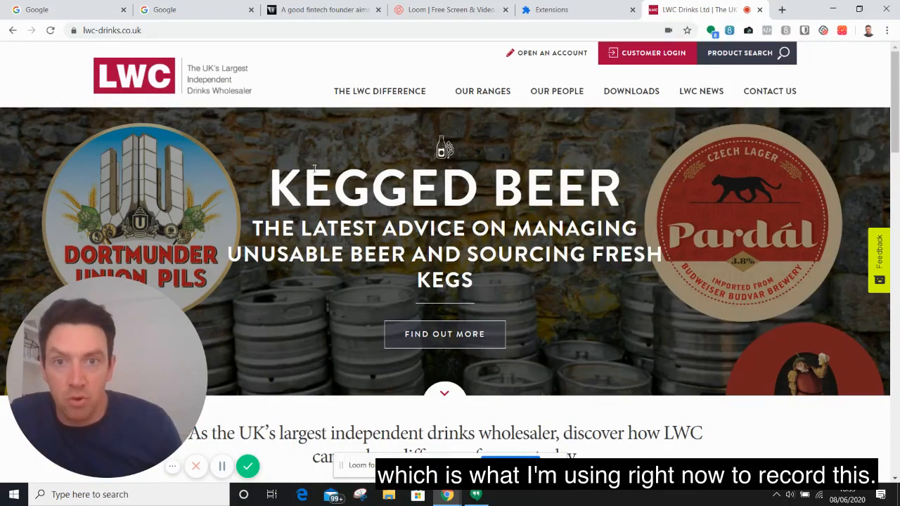
# Step: Play the 30-second sample recording on the Loom share page and review its sharing, privacy and editing options
pyautogui.click(450, 10)
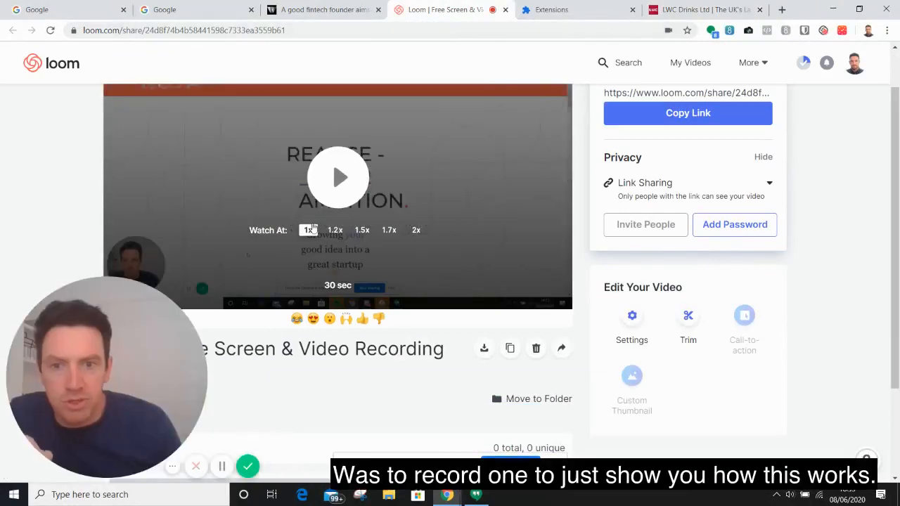
pyautogui.click(338, 180)
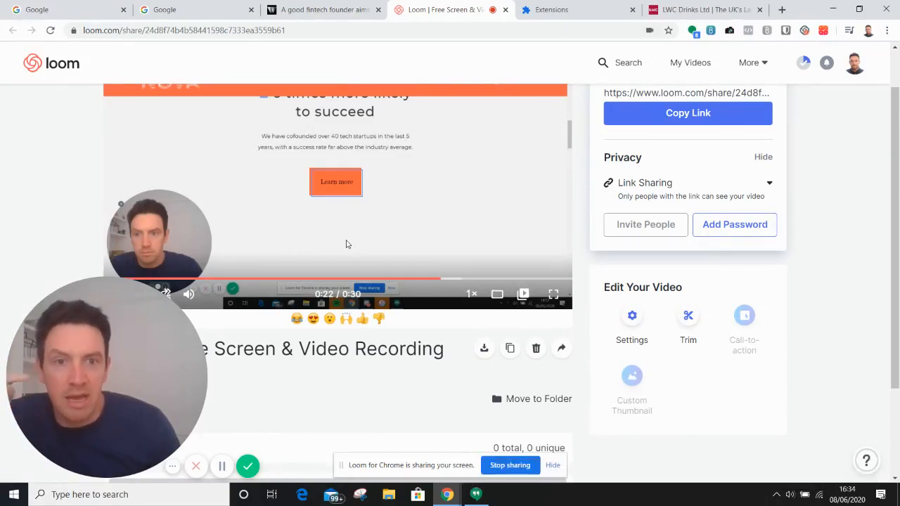
pyautogui.scroll(1, 703, 311)
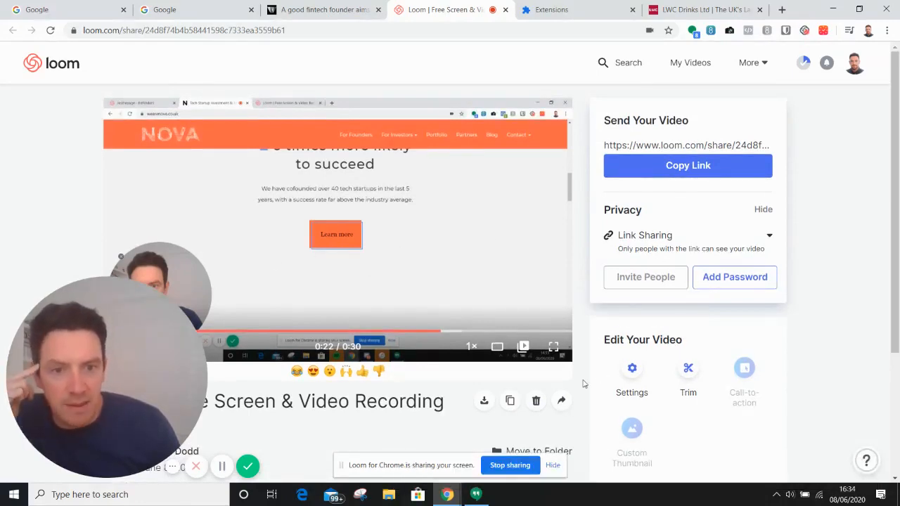
pyautogui.scroll(-2, 583, 383)
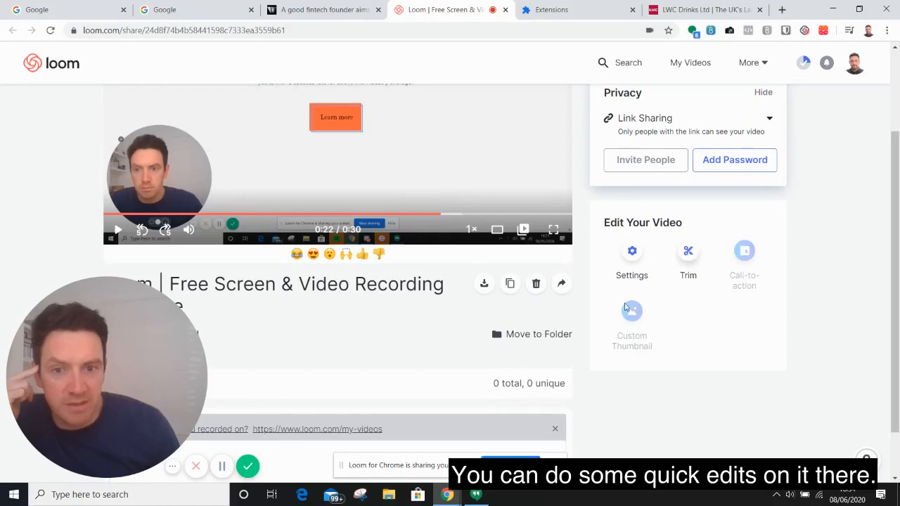
pyautogui.scroll(-1, 557, 315)
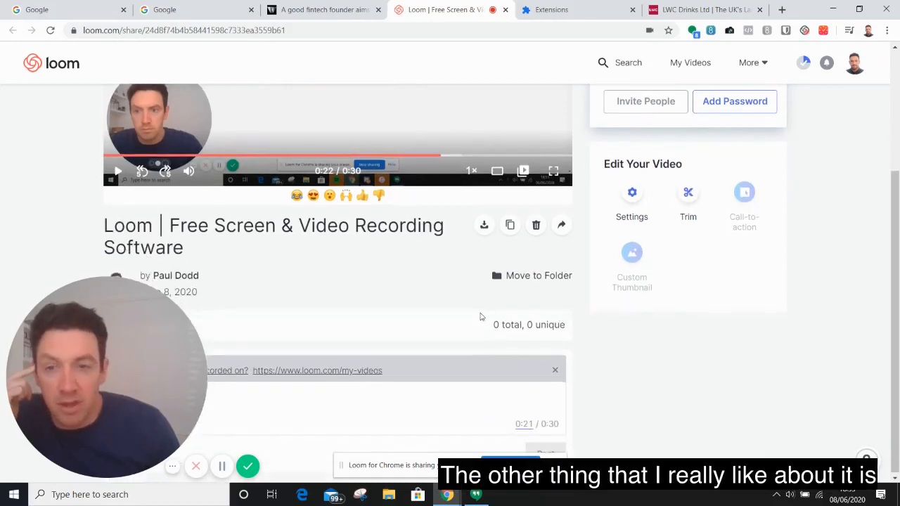
pyautogui.scroll(1, 478, 316)
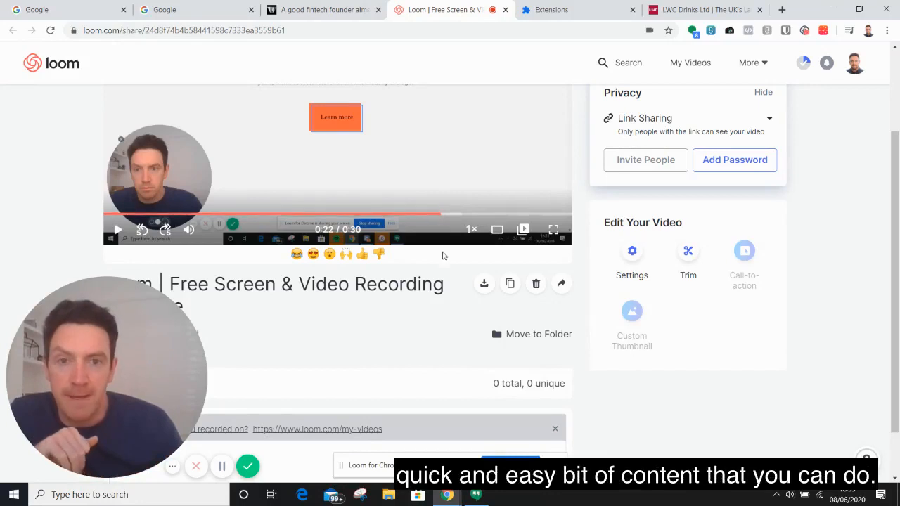
pyautogui.scroll(2, 559, 332)
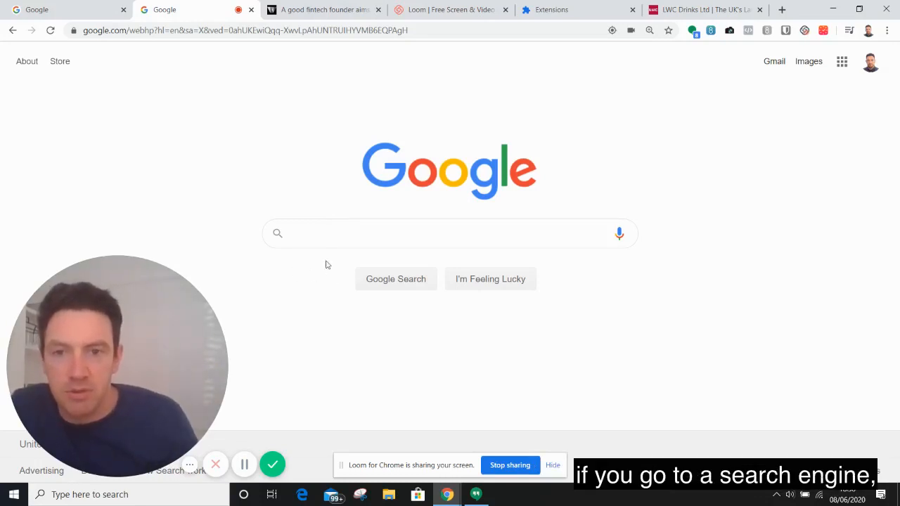
# Step: Search Google for "startup investment"
pyautogui.click(308, 229)
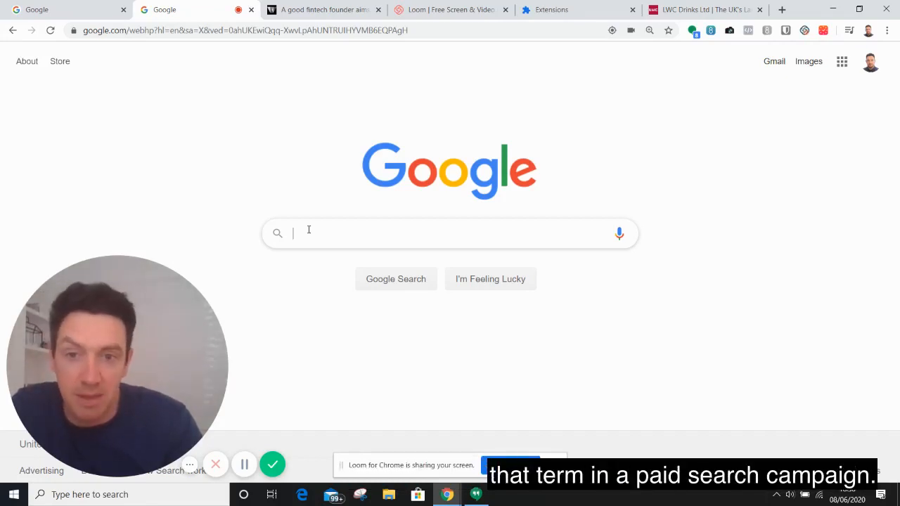
pyautogui.write('s')
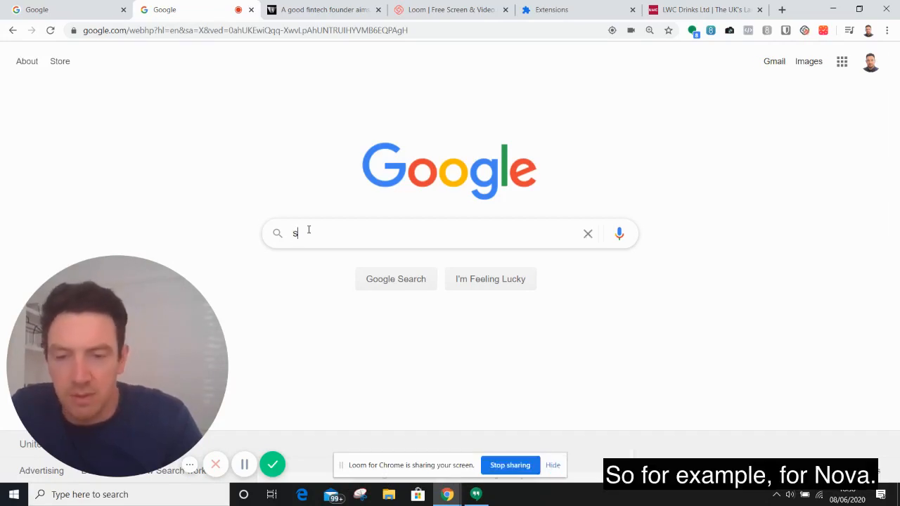
pyautogui.write('tartup')
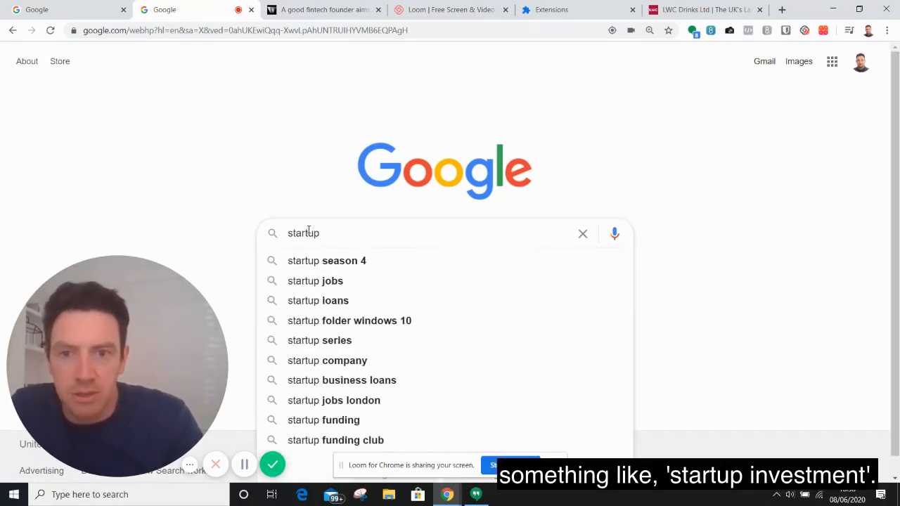
pyautogui.write(' inve')
pyautogui.write('stment')
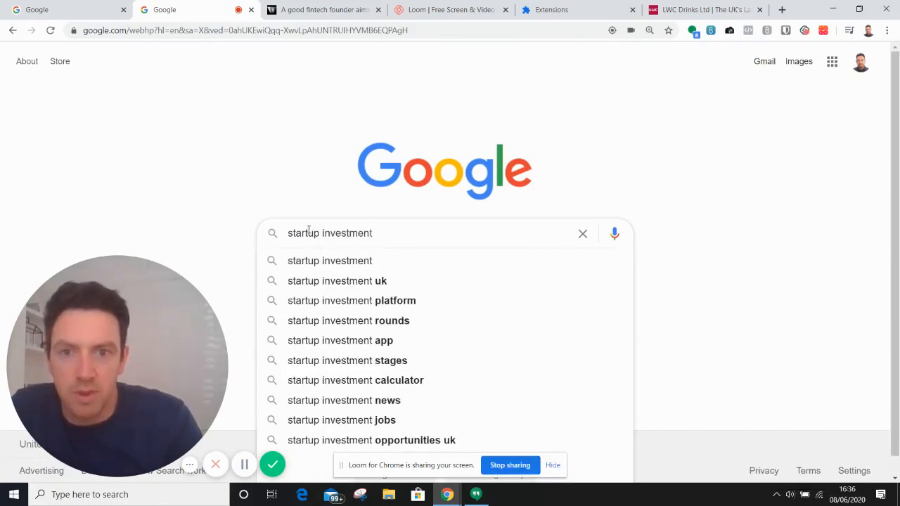
pyautogui.press('Return')
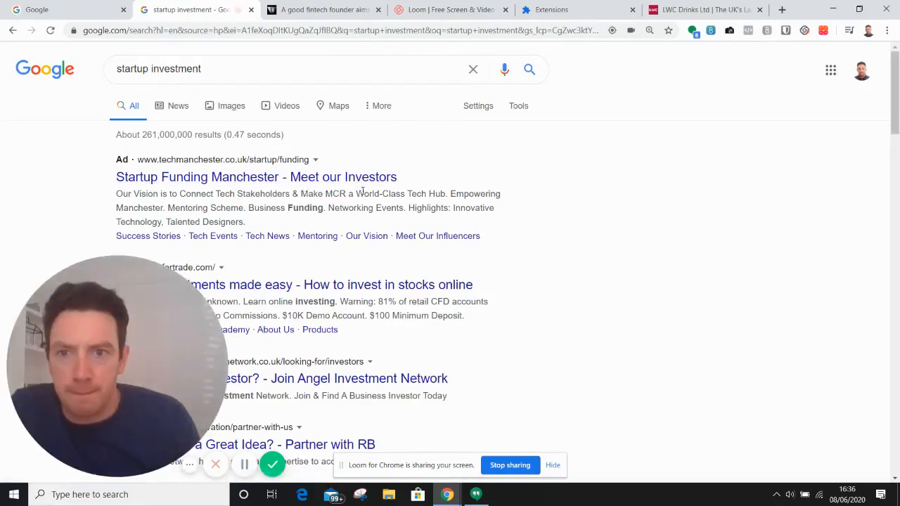
pyautogui.click(244, 464)
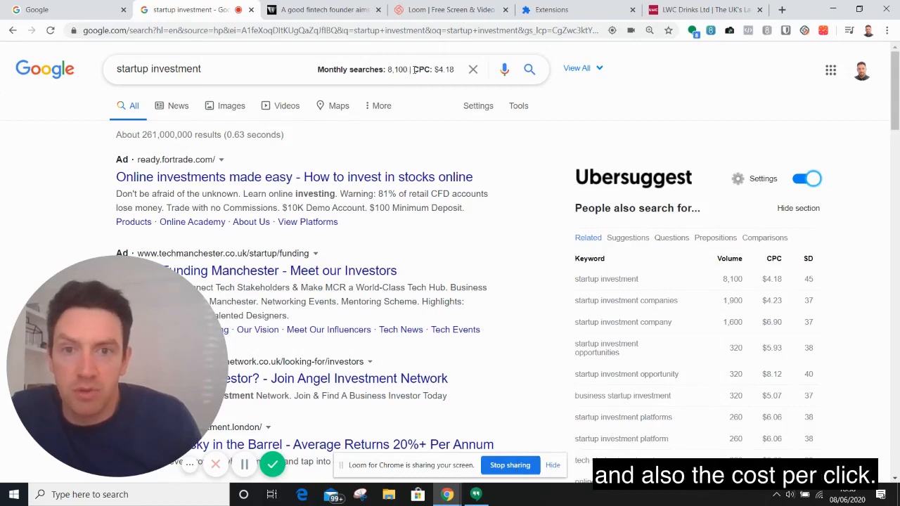
# Step: Examine the keyword's monthly searches and CPC, the Ubersuggest related-keyword table and the backlink summary among the search results
pyautogui.moveTo(414, 69); pyautogui.dragTo(426, 69)
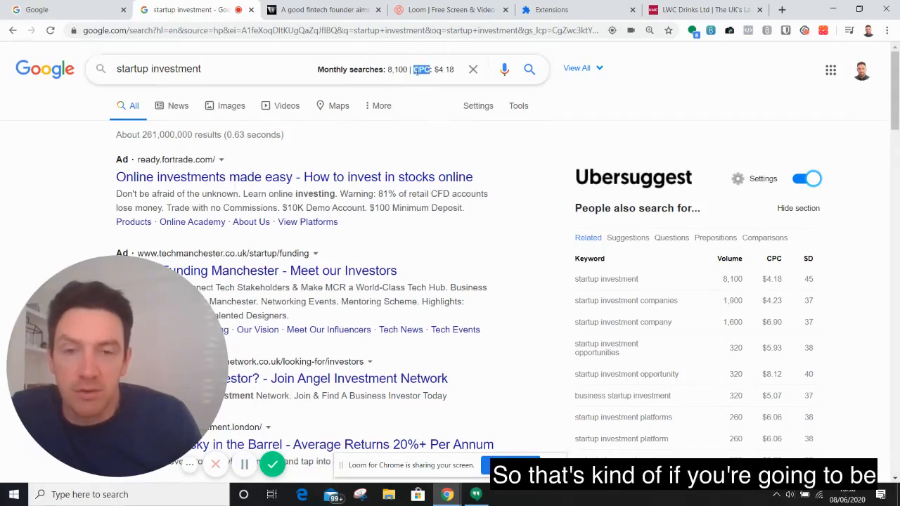
pyautogui.click(749, 88)
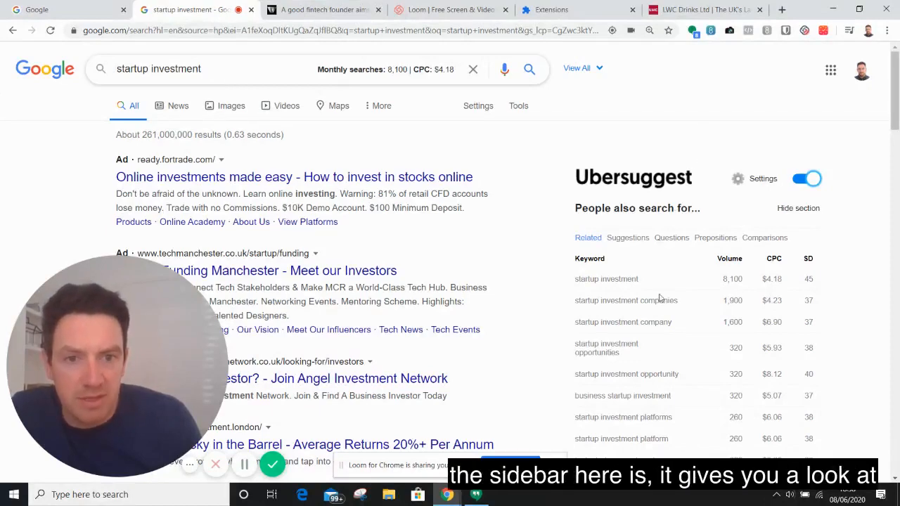
pyautogui.scroll(-1, 659, 299)
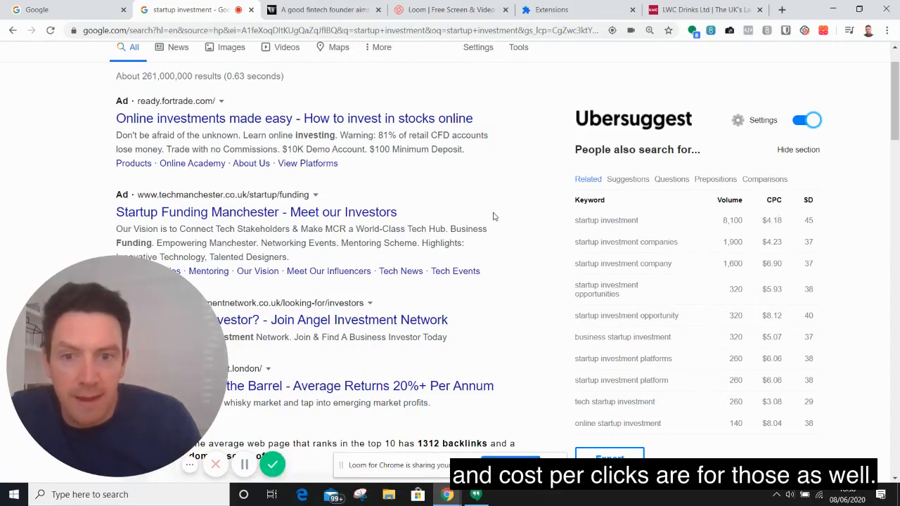
pyautogui.scroll(-3, 488, 217)
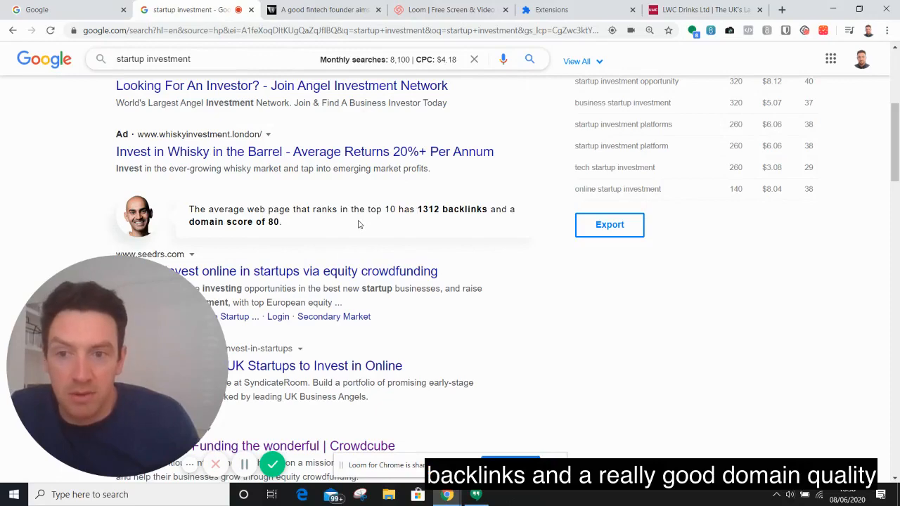
pyautogui.scroll(5, 387, 283)
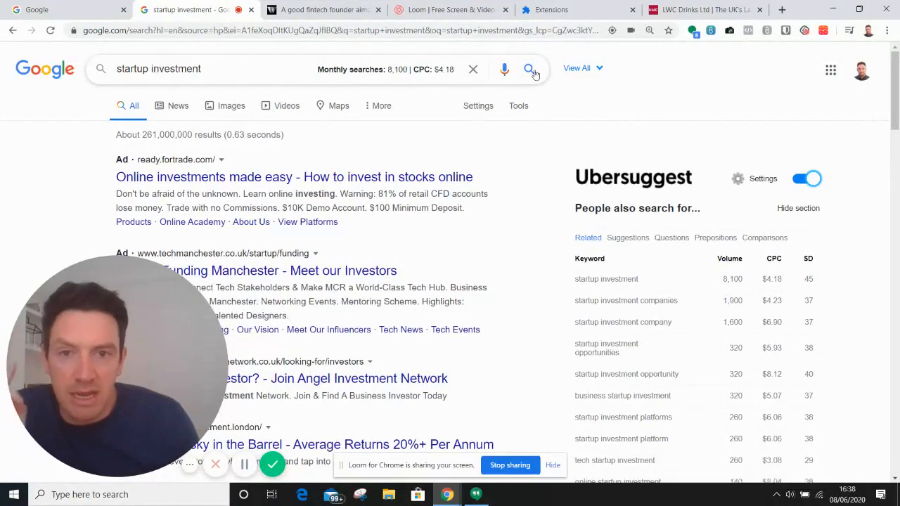
# Step: Expand the full Ubersuggest data for the searched keyword and review its volume chart, SEO results and searchers' age range
pyautogui.click(582, 69)
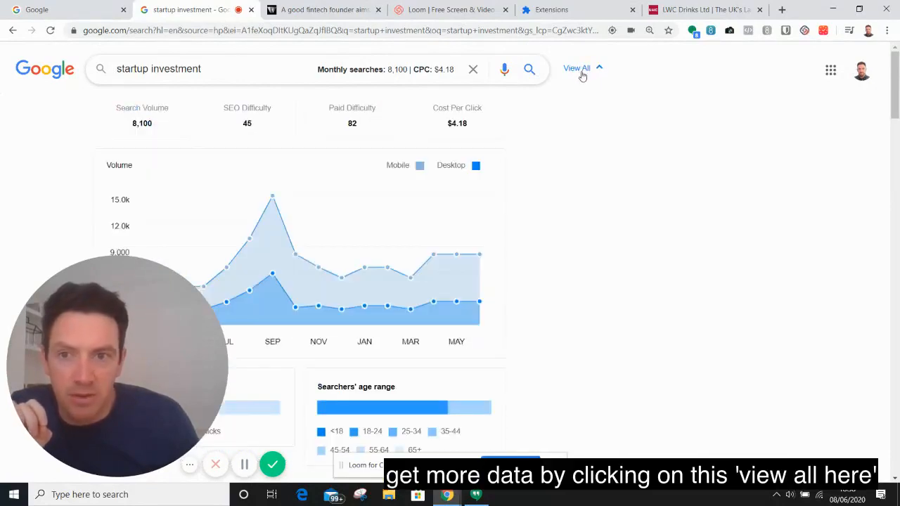
pyautogui.scroll(-1, 536, 159)
pyautogui.scroll(-1, 536, 159)
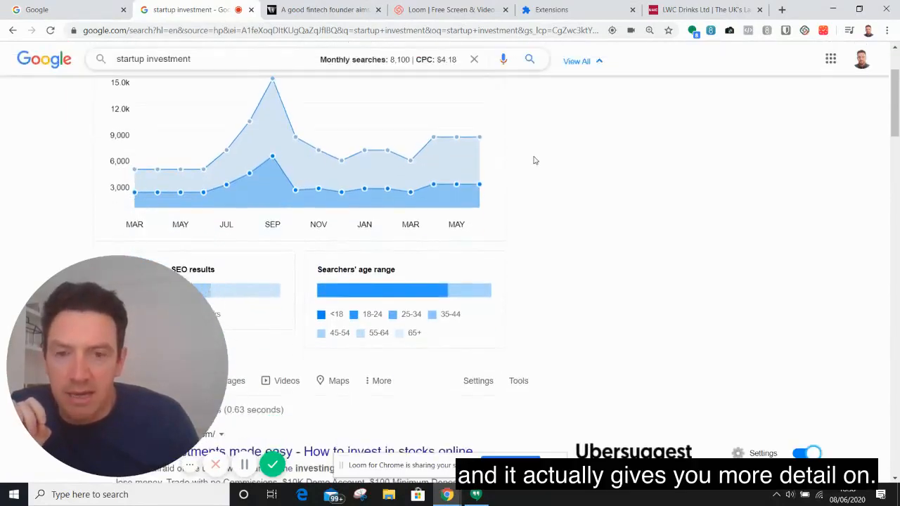
# Step: Examine the Ubersuggest volume chart for the keyword's seasonal pattern and its mobile versus desktop split
pyautogui.scroll(1, 518, 159)
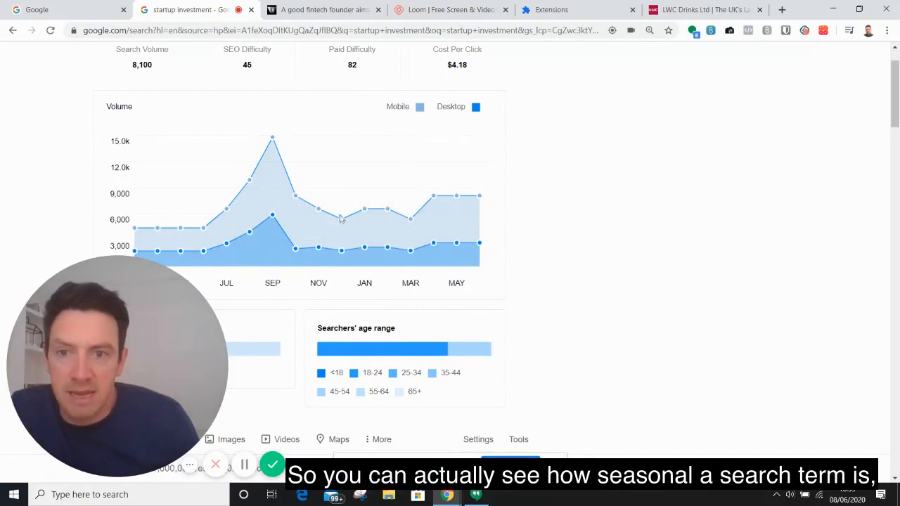
pyautogui.scroll(1, 233, 221)
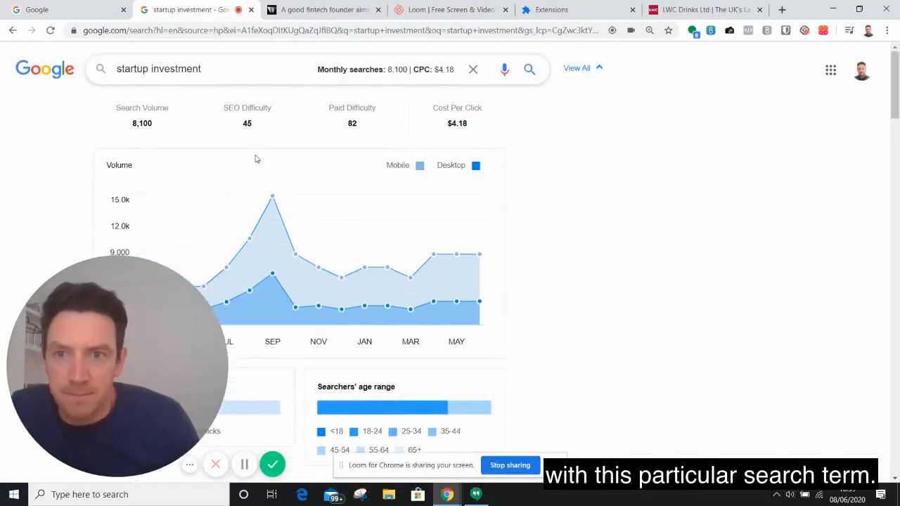
pyautogui.scroll(-1, 243, 180)
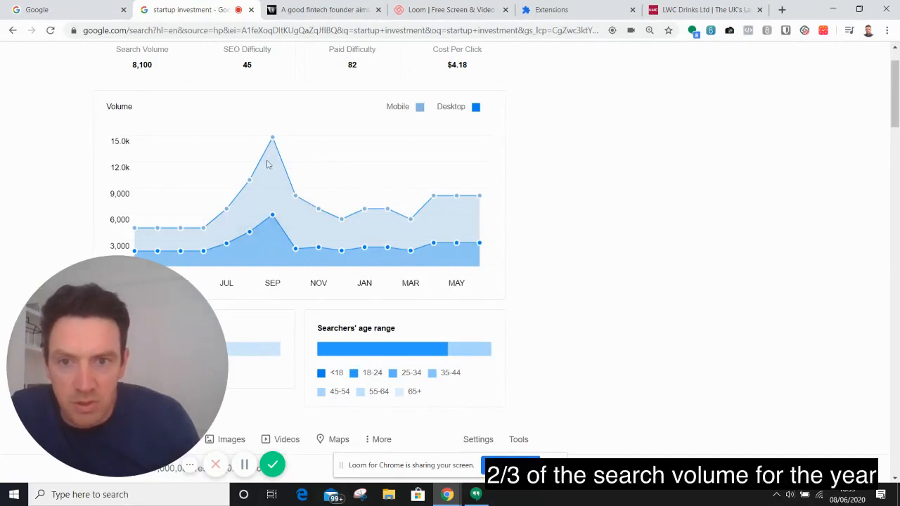
pyautogui.moveTo(274, 138)
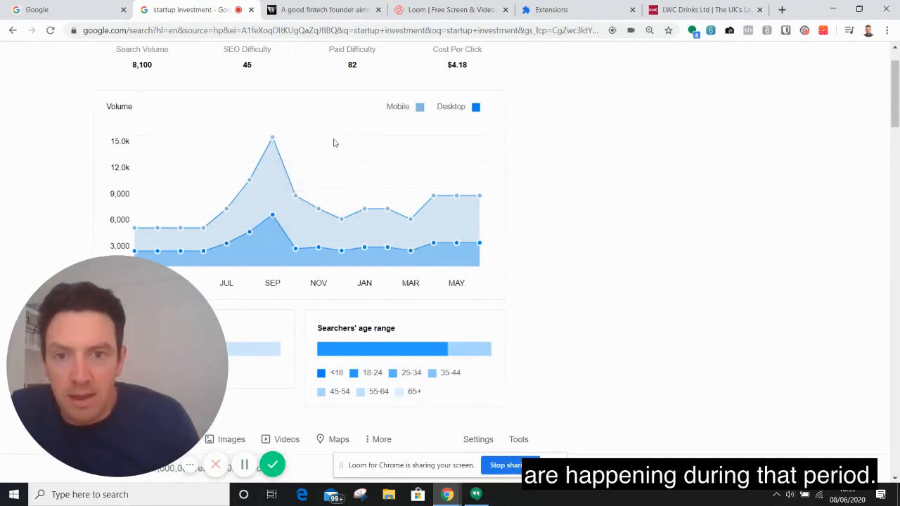
pyautogui.scroll(-1, 422, 155)
pyautogui.scroll(1, 398, 137)
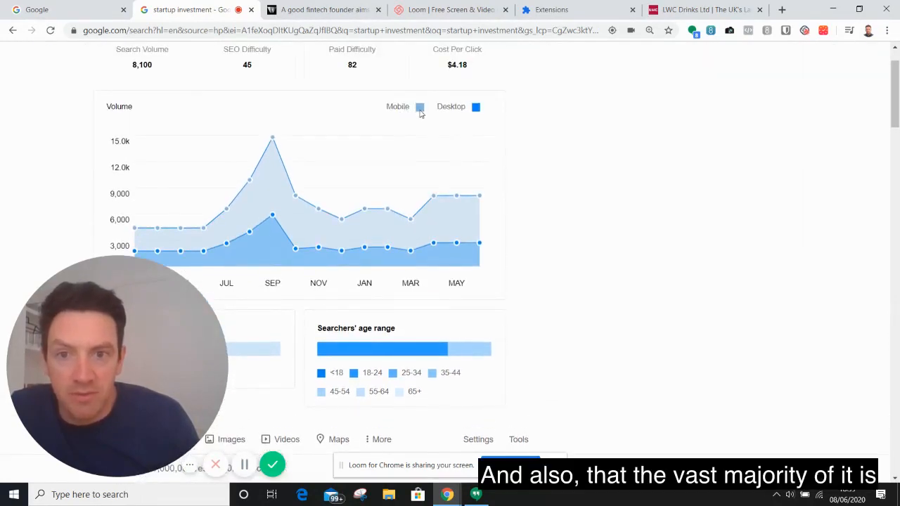
pyautogui.scroll(-1, 393, 232)
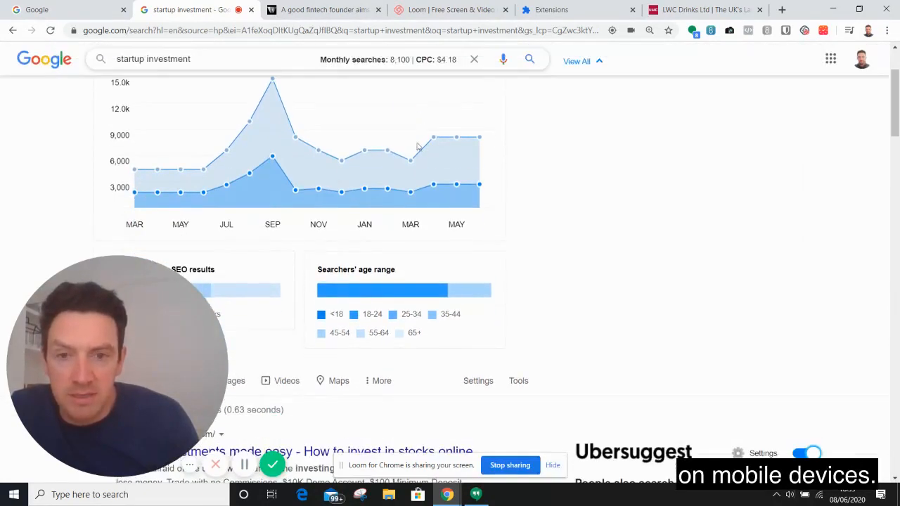
# Step: Inspect the breakdowns in the searchers' age range bar and the SEO results clicks bar
pyautogui.scroll(-1, 386, 249)
pyautogui.moveTo(391, 237)
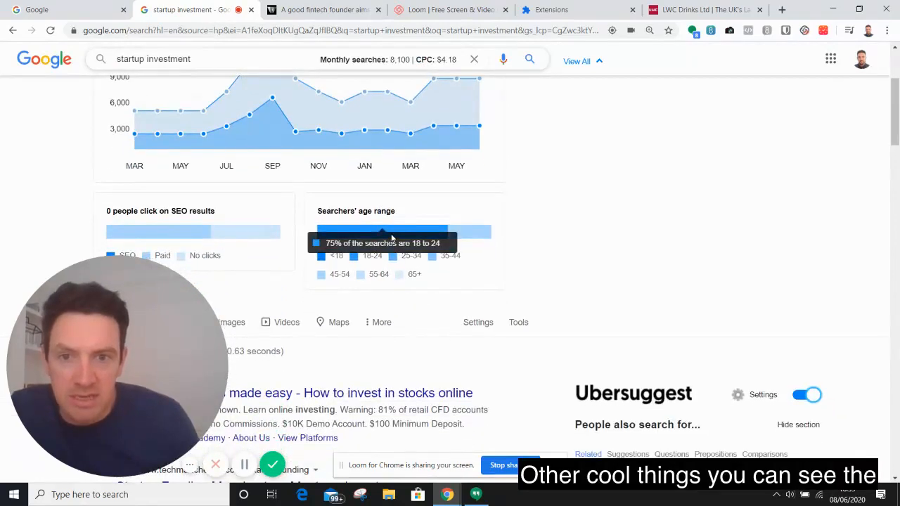
pyautogui.moveTo(456, 233)
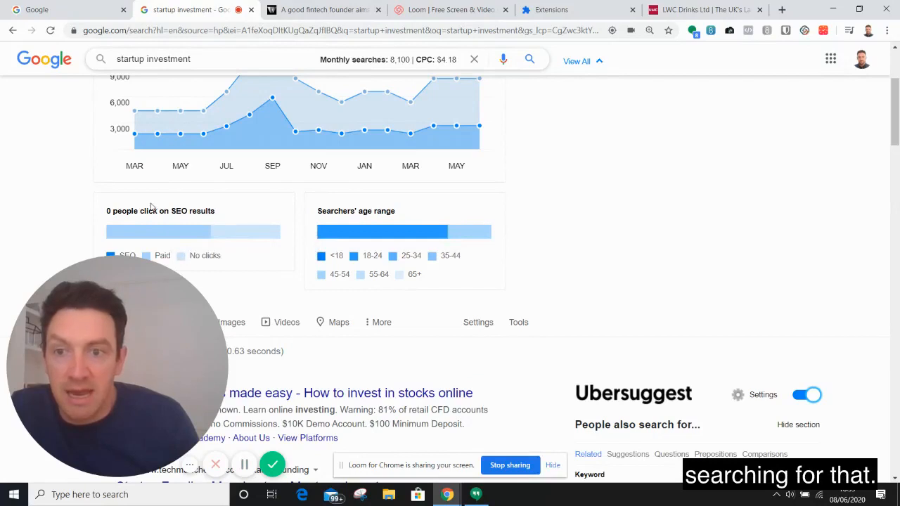
pyautogui.scroll(-1, 148, 204)
pyautogui.moveTo(146, 177)
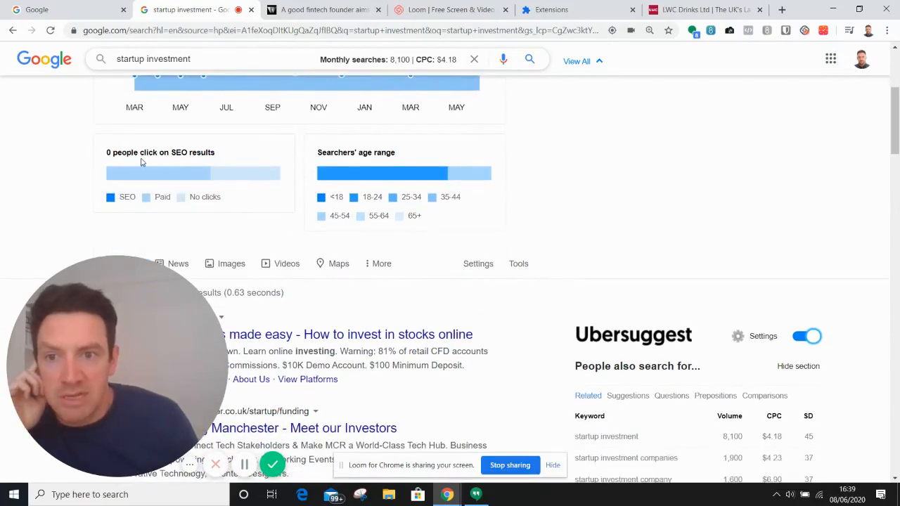
pyautogui.moveTo(225, 175)
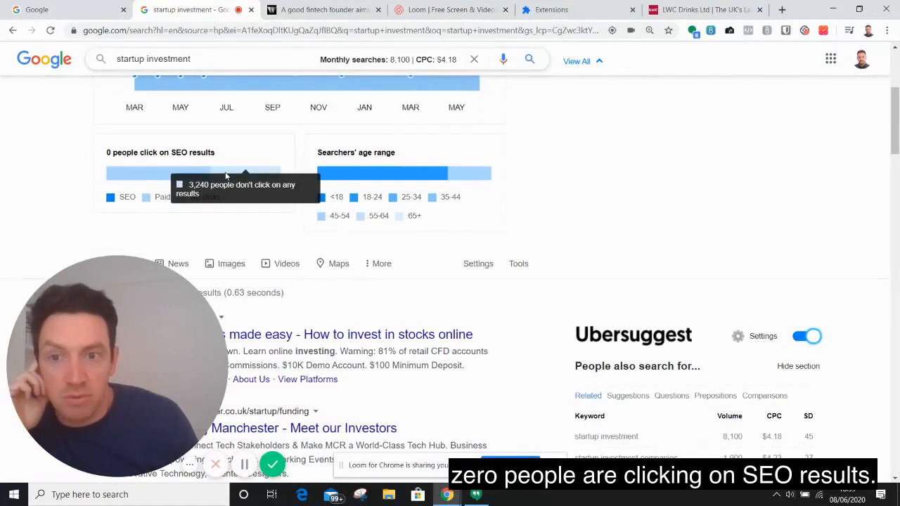
# Step: Highlight the keyword's monthly searches and CPC figures beside the search query to examine them
pyautogui.scroll(3, 226, 175)
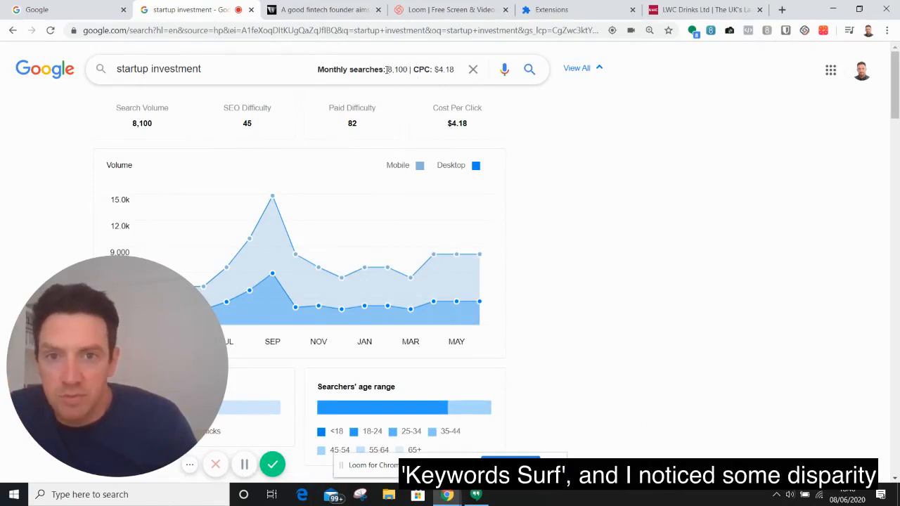
pyautogui.moveTo(387, 69); pyautogui.dragTo(405, 67)
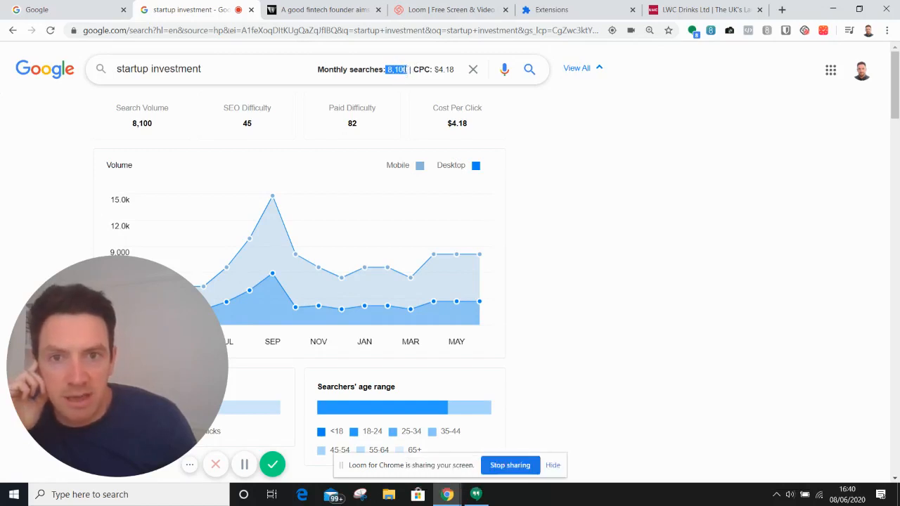
pyautogui.click(405, 68)
pyautogui.moveTo(390, 70); pyautogui.dragTo(401, 70)
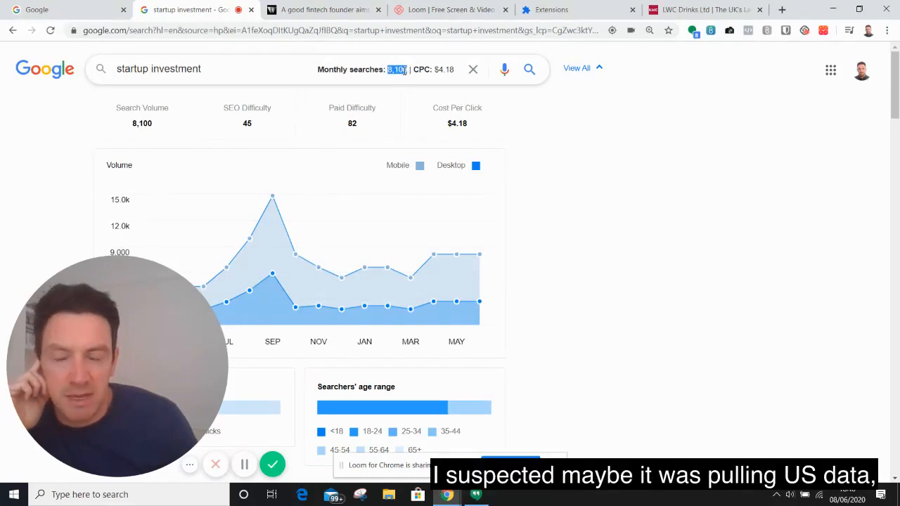
pyautogui.moveTo(454, 69); pyautogui.dragTo(439, 71)
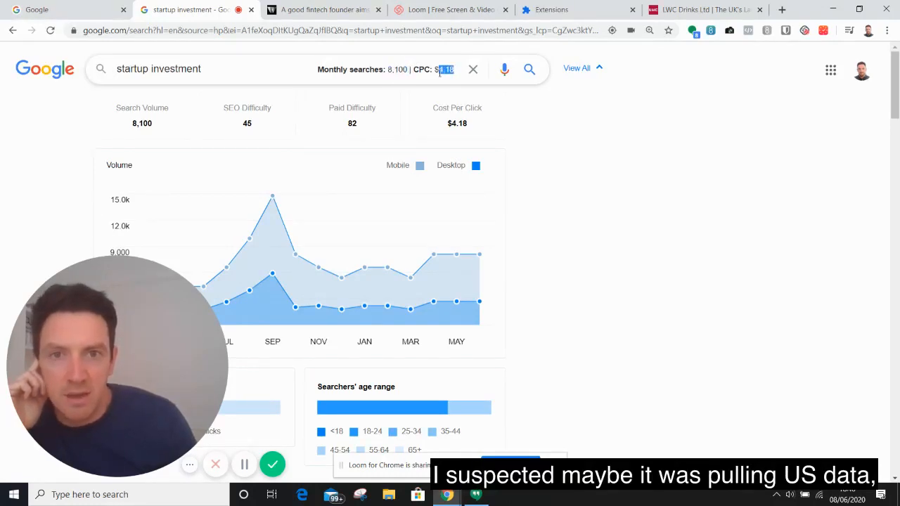
pyautogui.click(436, 71)
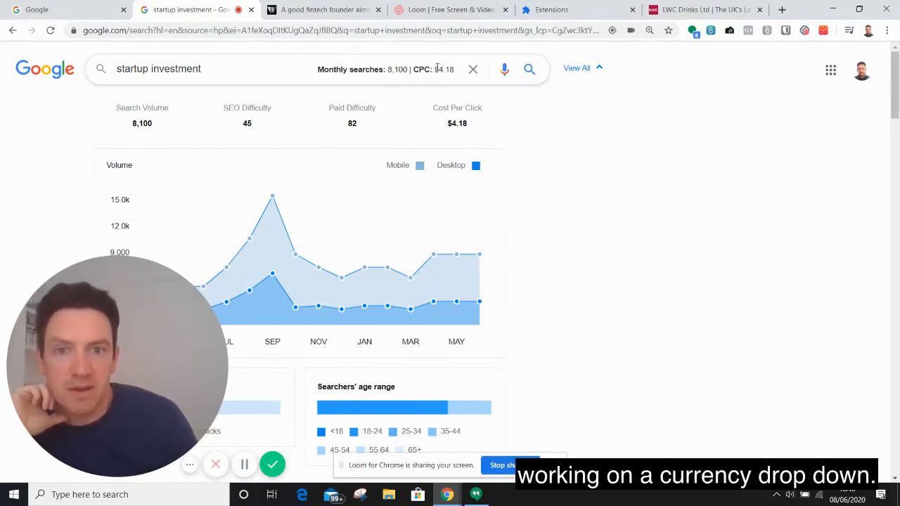
pyautogui.moveTo(435, 68); pyautogui.dragTo(454, 69)
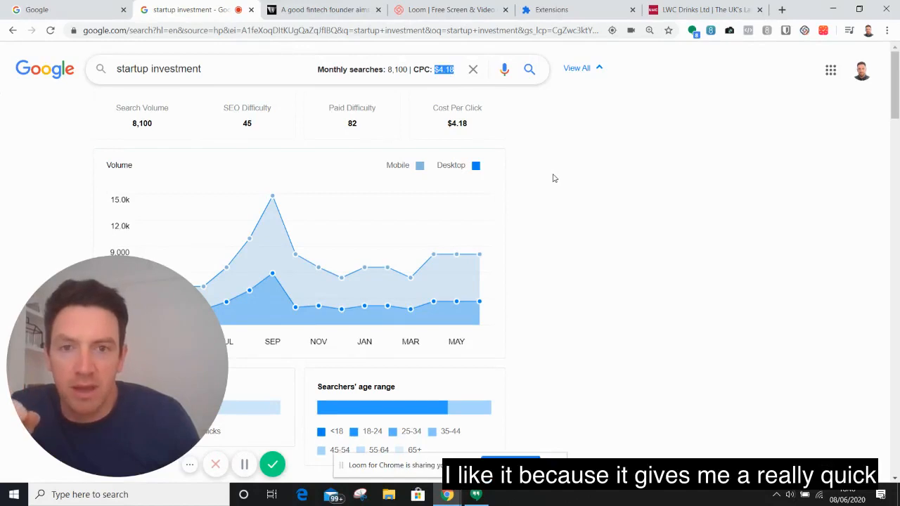
pyautogui.click(304, 70)
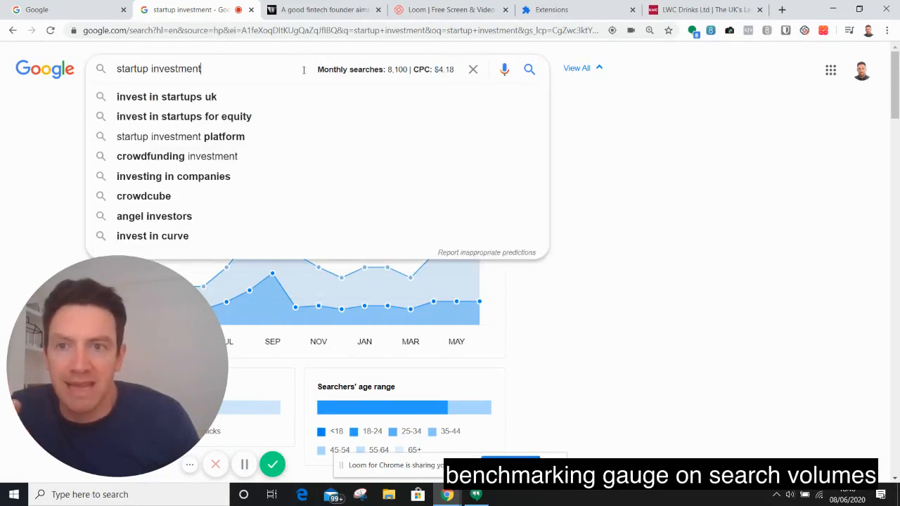
pyautogui.click(738, 209)
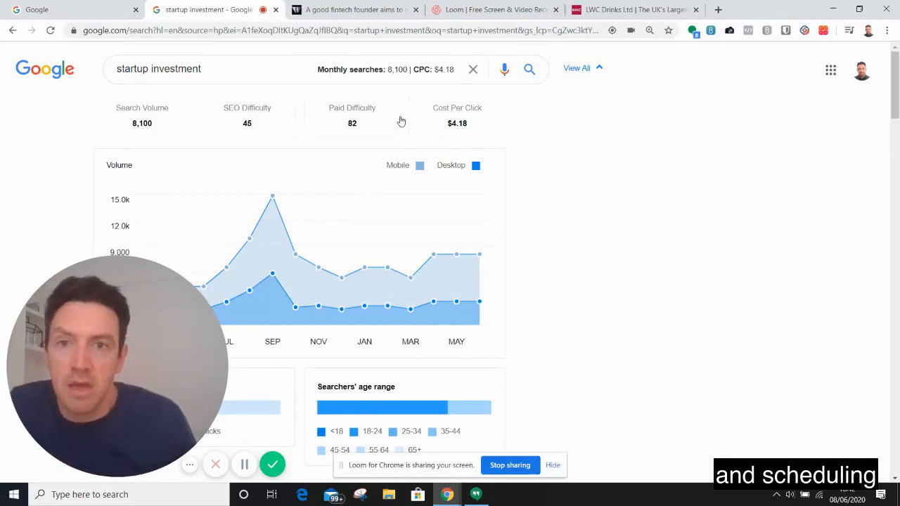
# Step: Open the Wired fintech founder article and start a Buffer post from it
pyautogui.click(371, 10)
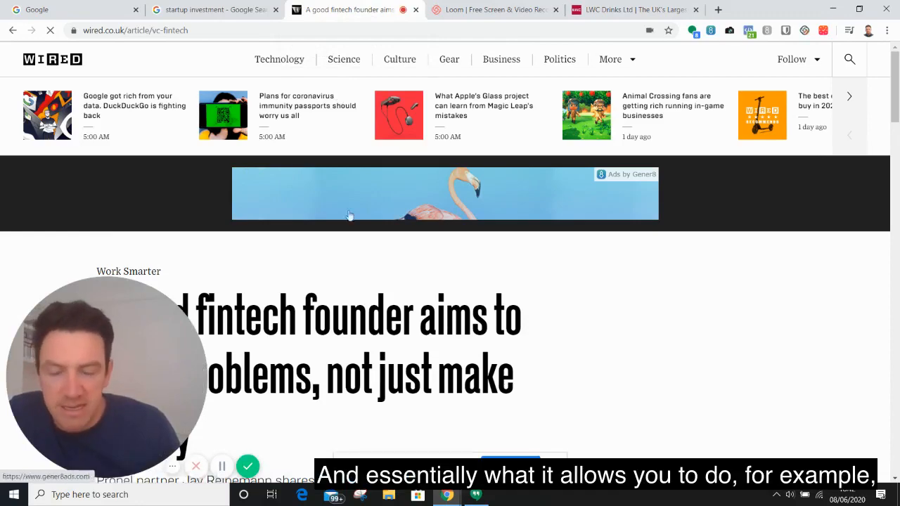
pyautogui.scroll(-2, 440, 265)
pyautogui.scroll(2, 438, 261)
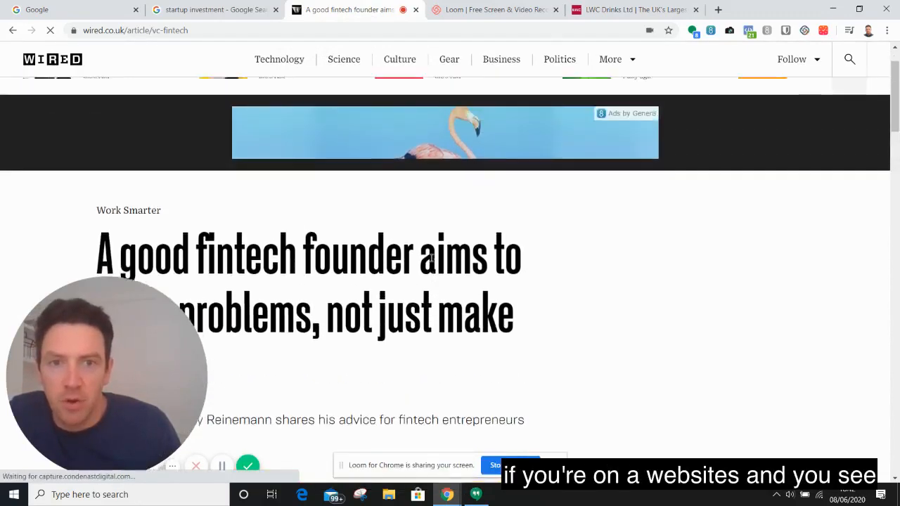
pyautogui.scroll(-2, 473, 288)
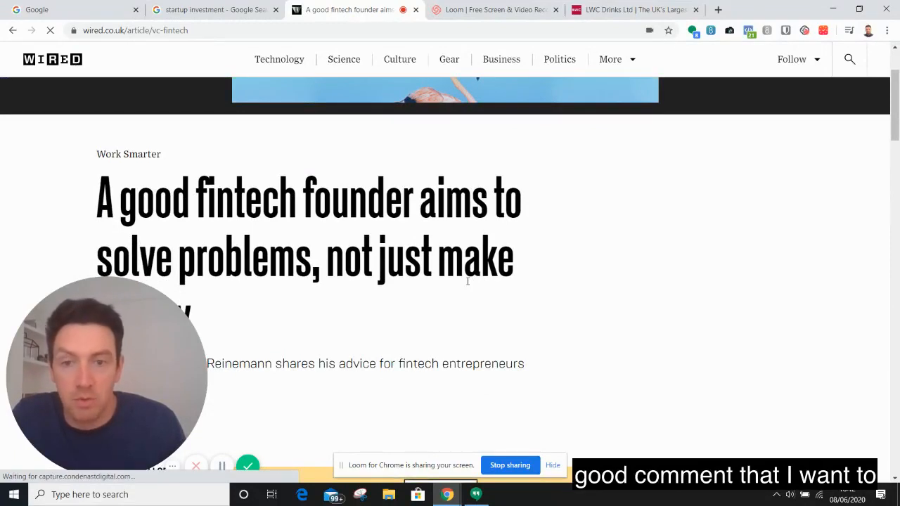
pyautogui.scroll(-1, 466, 283)
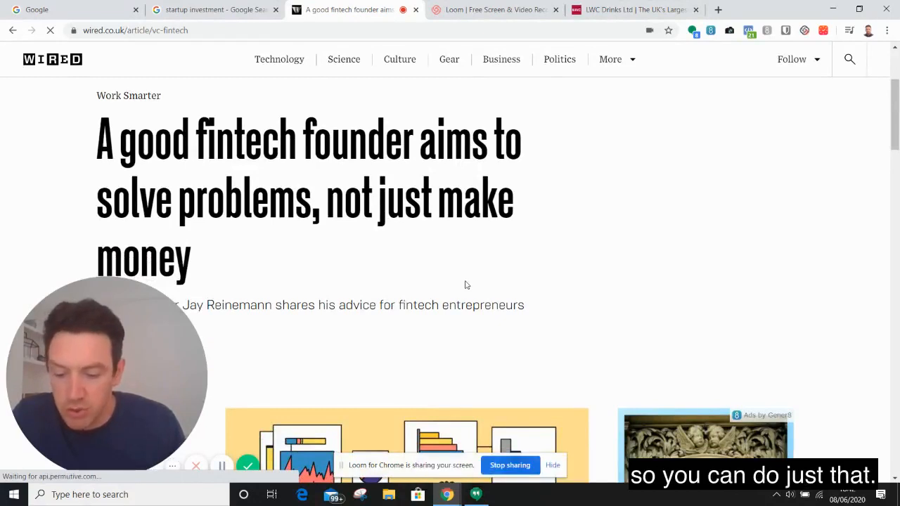
pyautogui.hotkey('alt', 'b')
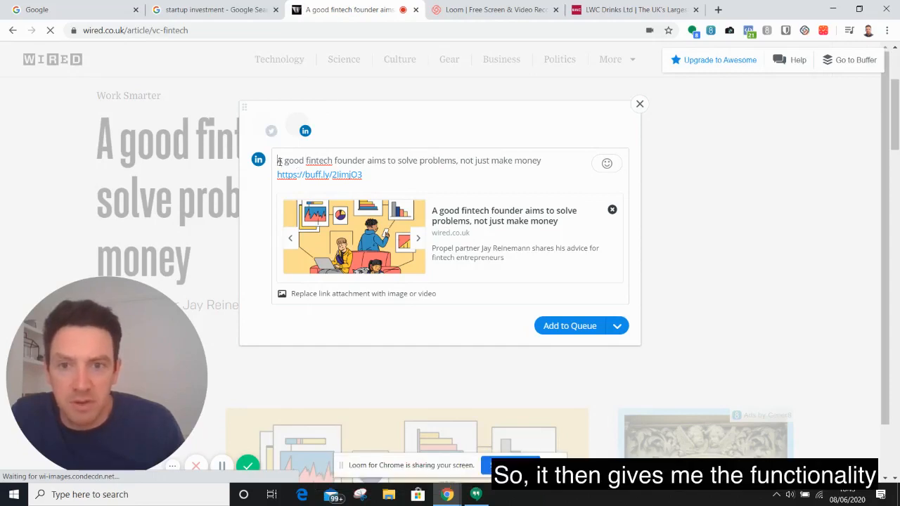
# Step: Review the Buffer post's text, link preview, emoji and scheduling options, then close the composer without posting
pyautogui.moveTo(278, 161); pyautogui.dragTo(537, 161)
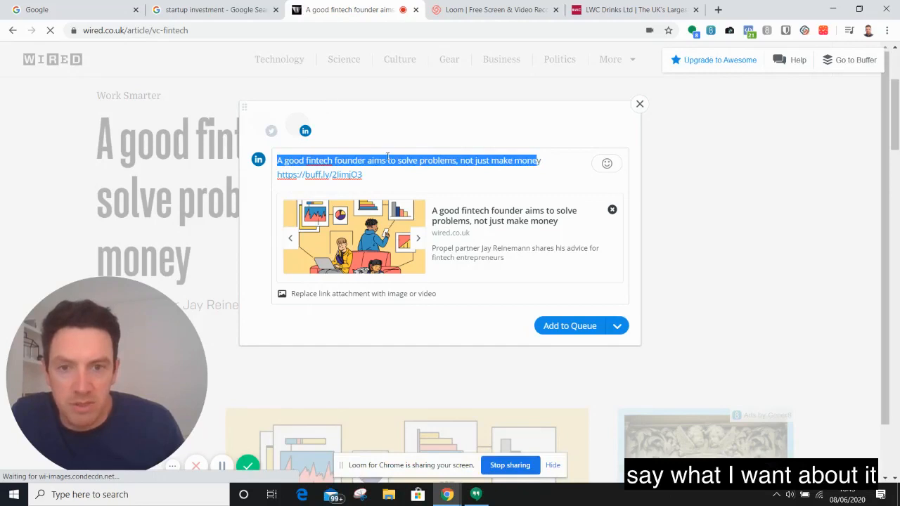
pyautogui.moveTo(362, 238)
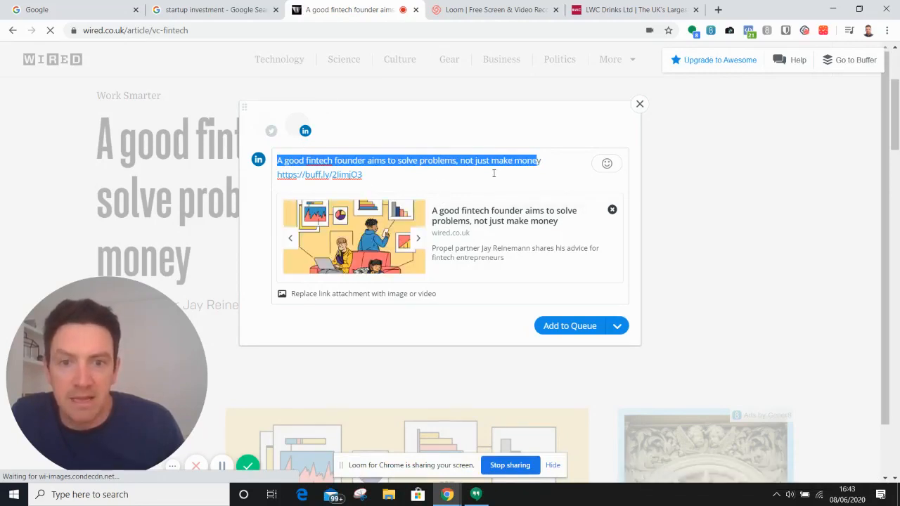
pyautogui.click(554, 163)
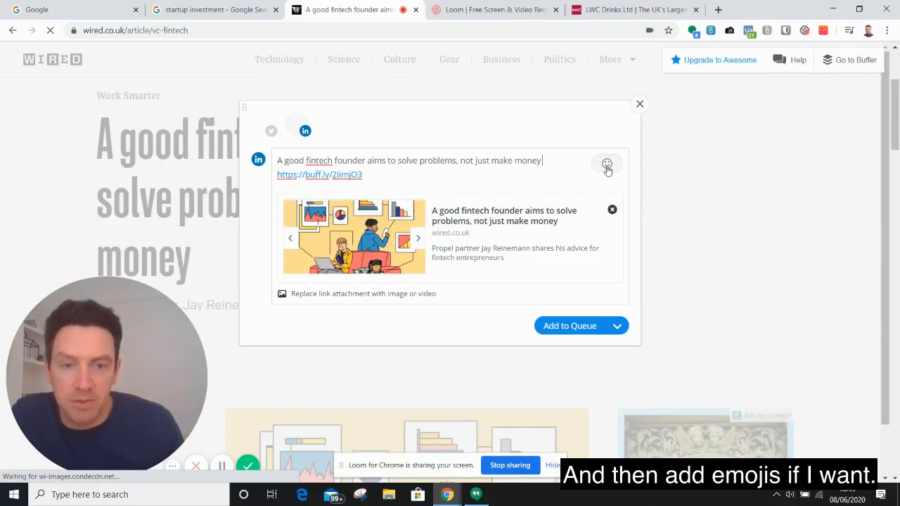
pyautogui.click(616, 326)
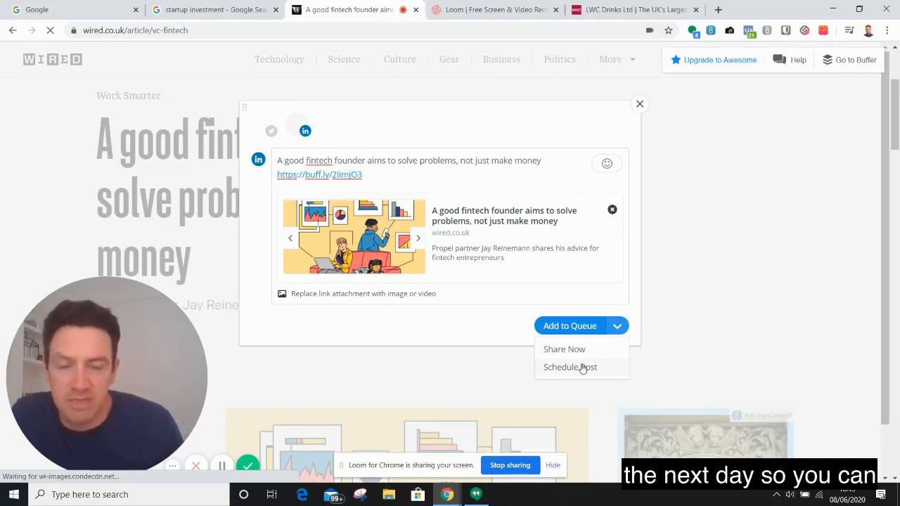
pyautogui.click(553, 156)
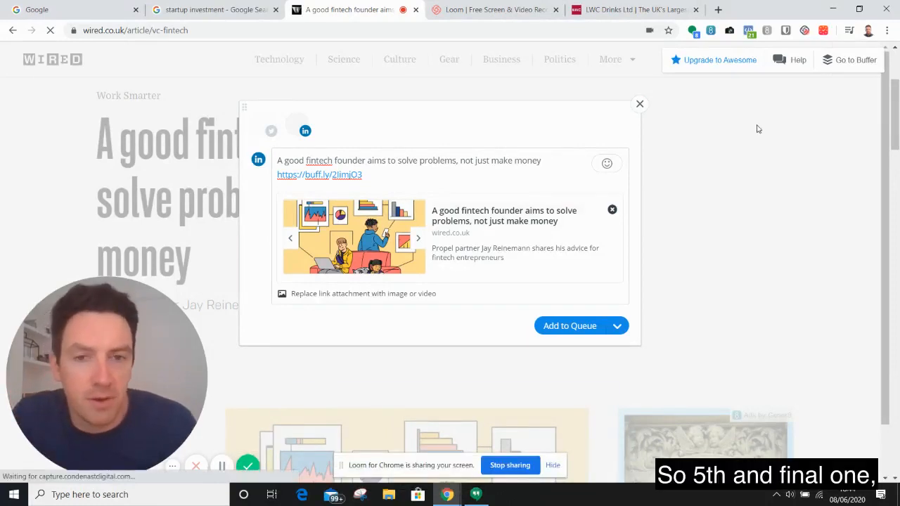
pyautogui.click(640, 104)
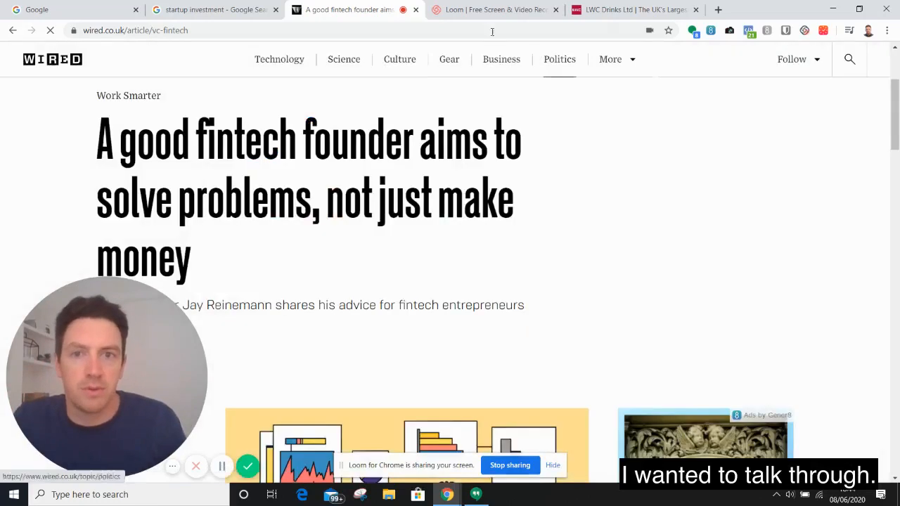
# Step: Open the Focus To-Do extension and move its window aside to uncover more of the article
pyautogui.moveTo(609, 52)
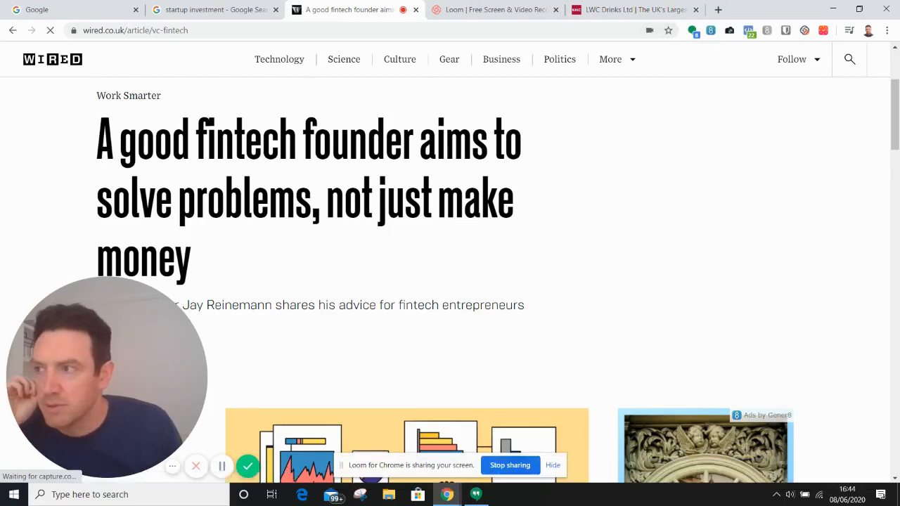
pyautogui.click(823, 30)
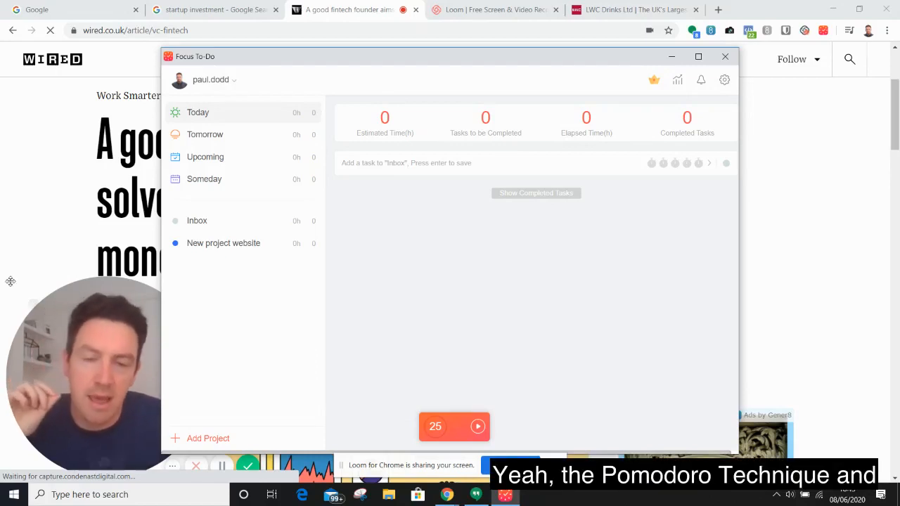
pyautogui.moveTo(10, 281)
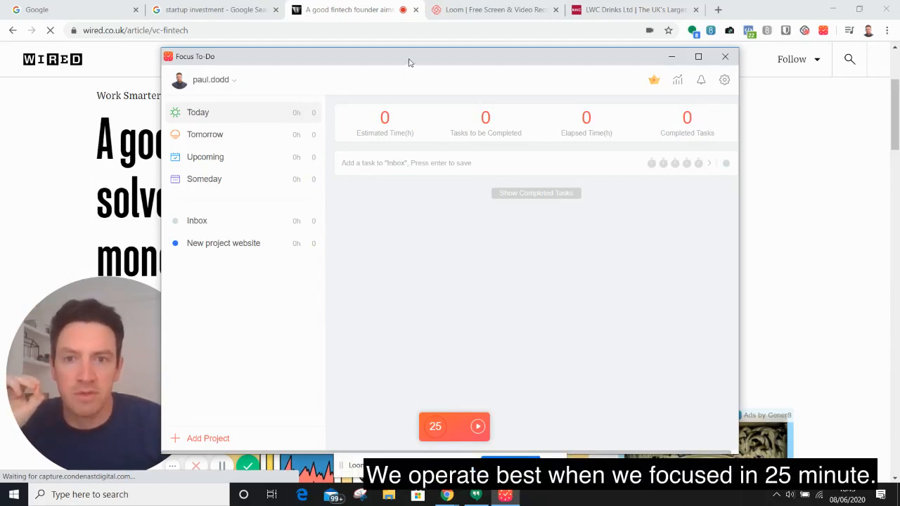
pyautogui.moveTo(410, 60); pyautogui.dragTo(524, 45)
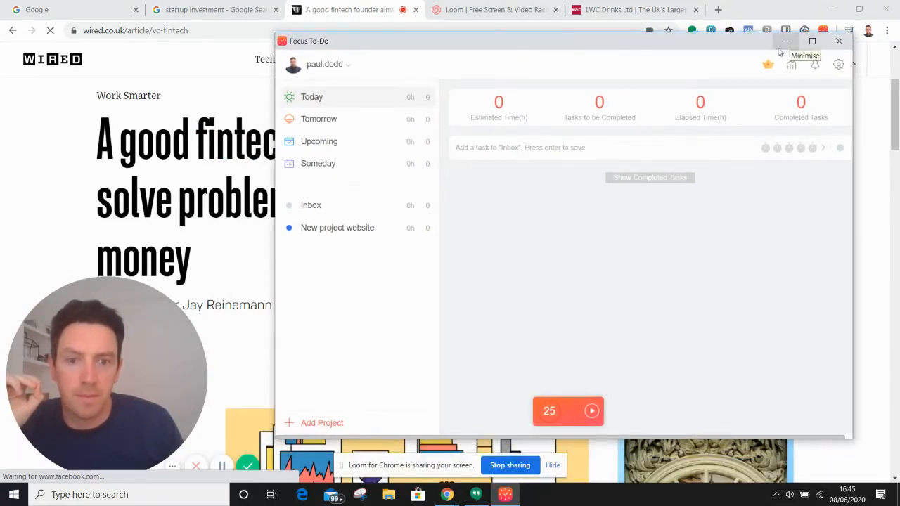
pyautogui.click(220, 470)
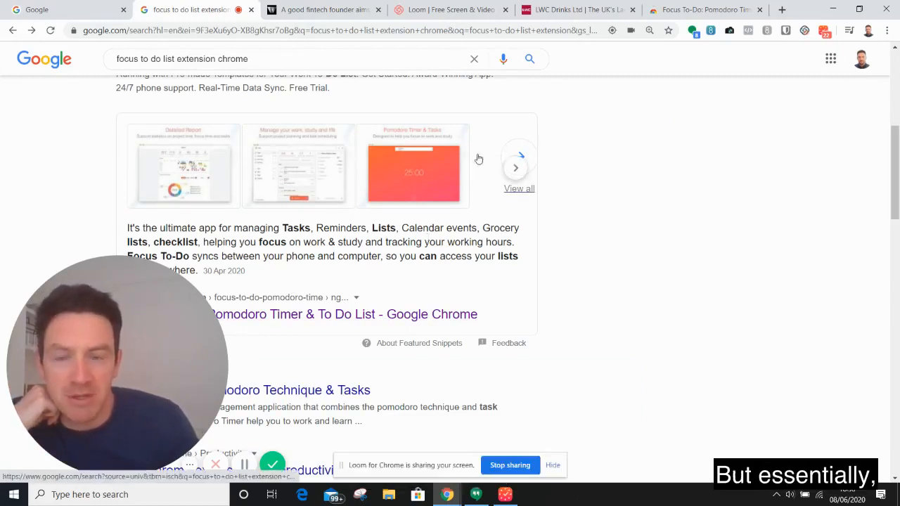
# Step: Review the Focus To-Do featured snippet in the Google results and open its Chrome Web Store listing
pyautogui.scroll(1, 455, 199)
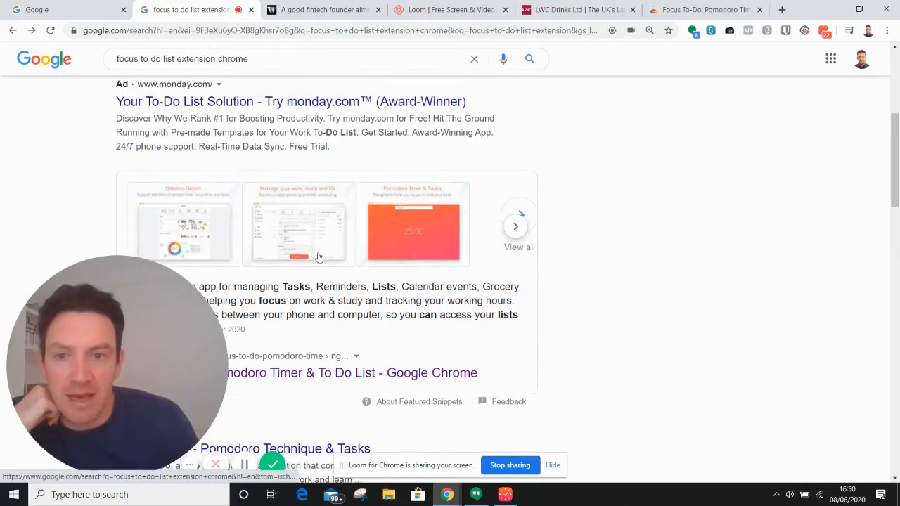
pyautogui.scroll(-1, 317, 255)
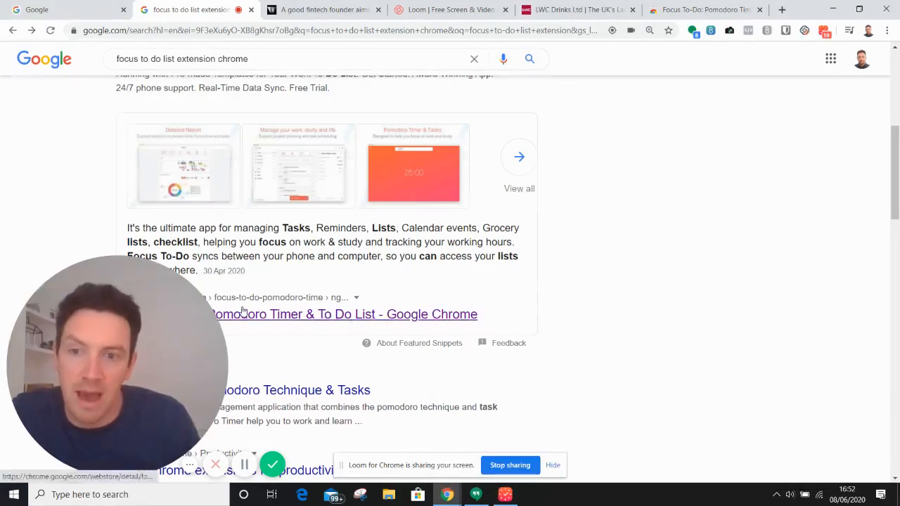
pyautogui.click(394, 316)
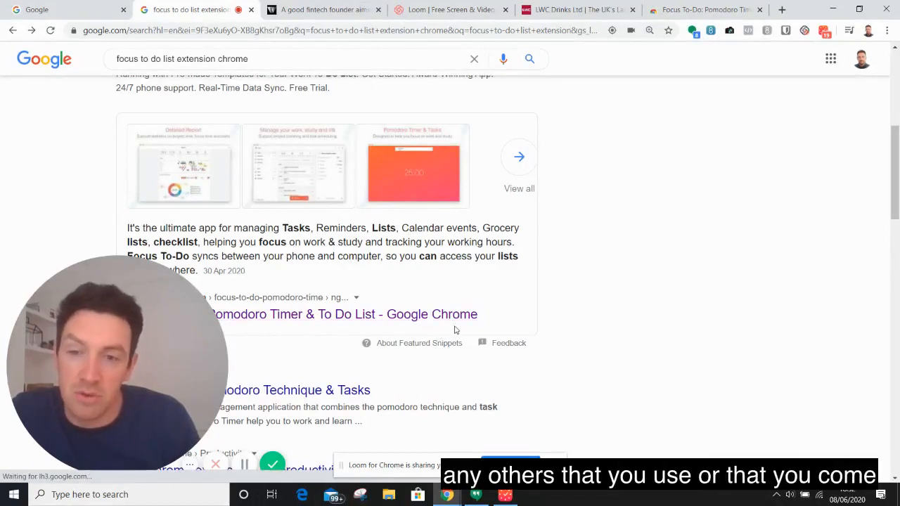